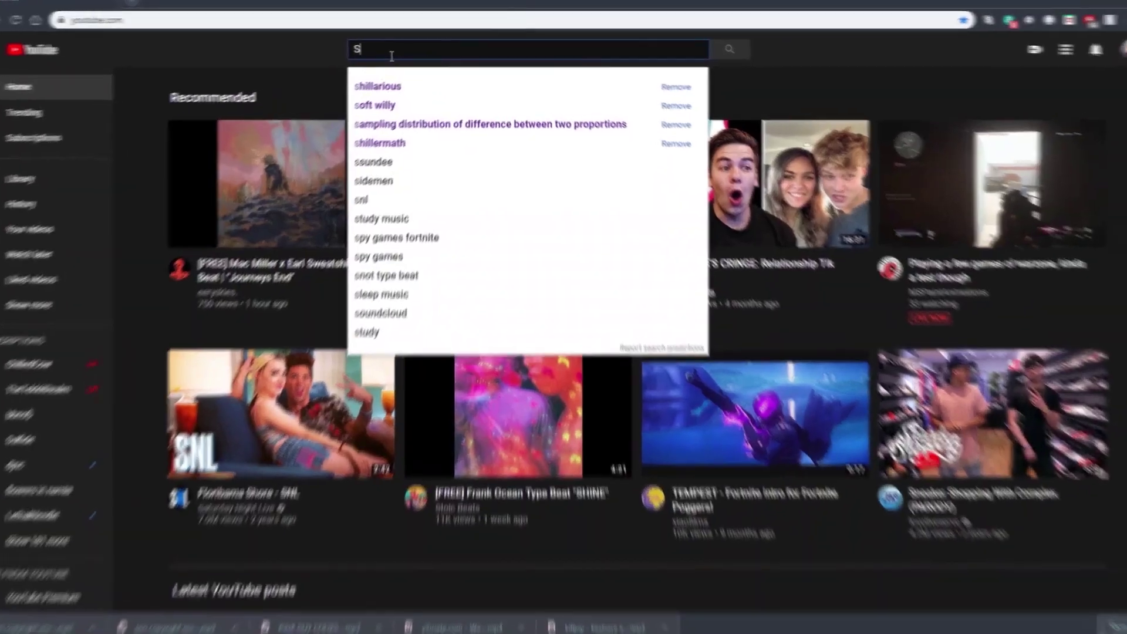
Search YouTube for the 'SHILL FN' channel and scroll down to its video.
text(SHILL FN)
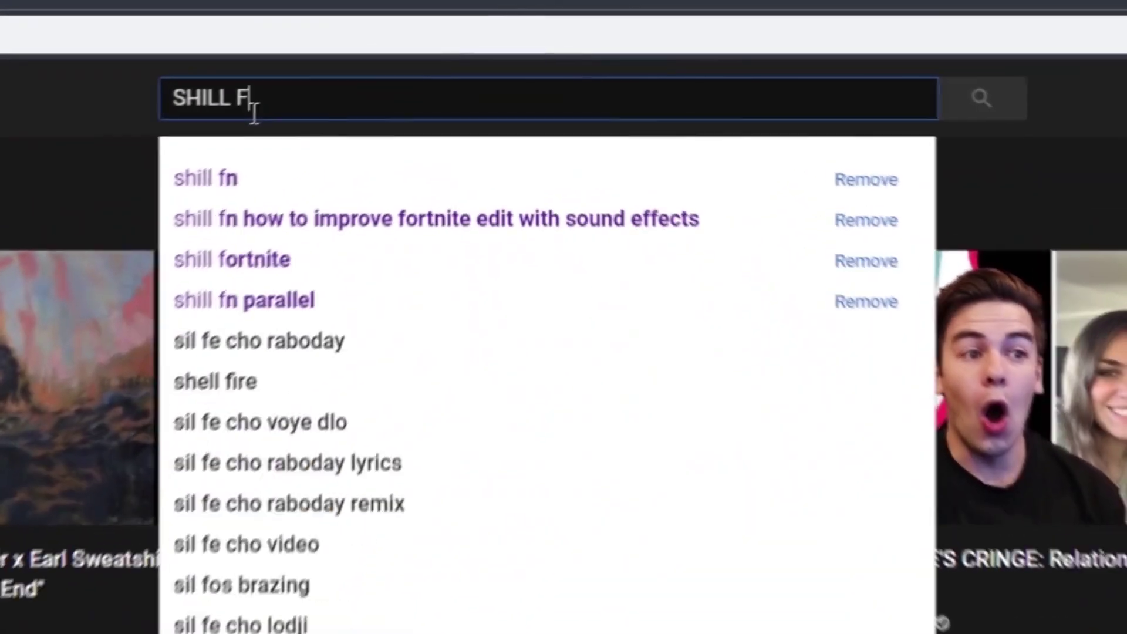
key(Return)
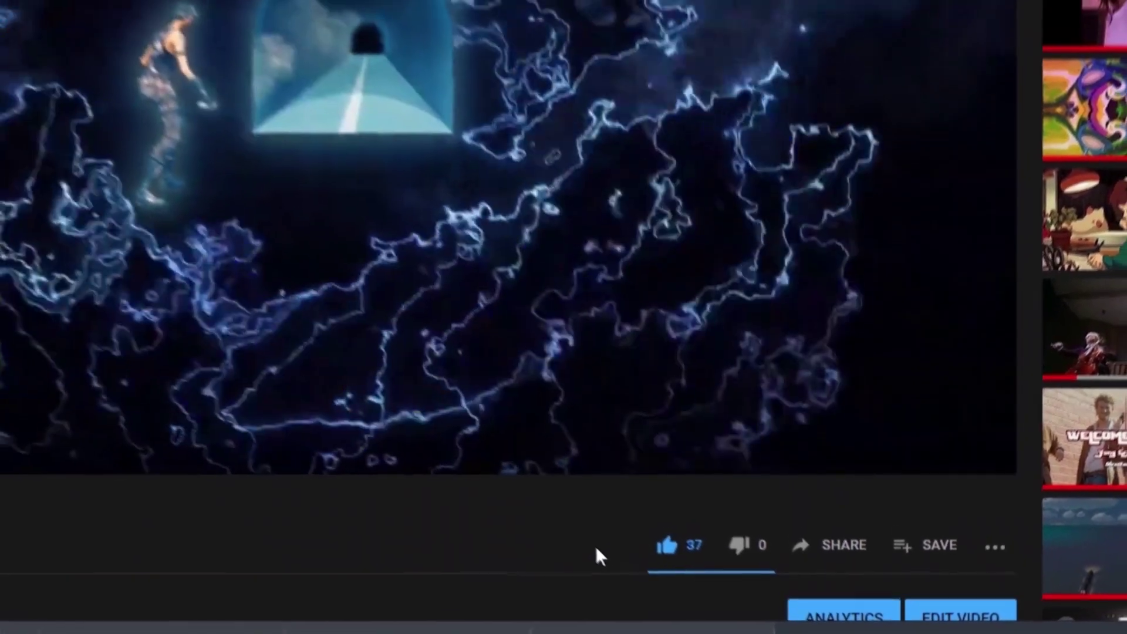
scroll(179, 405, down, 5)
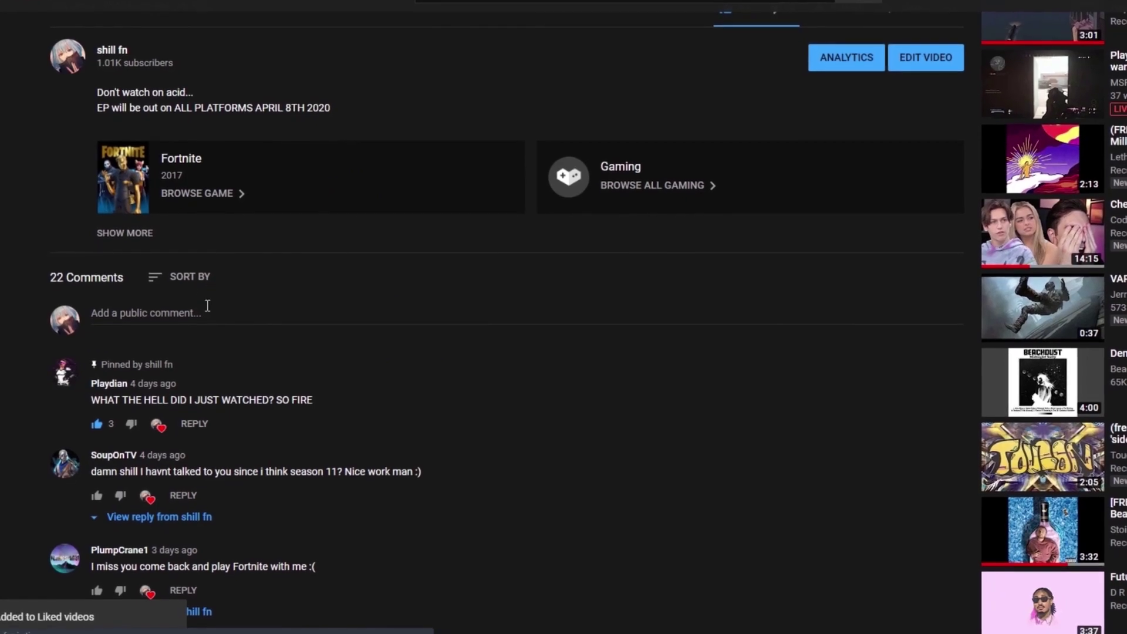
Post the comment 'ALJHKS;DFLAHSDF;LKAJHSD;FLKJSDFASDFA' under the video.
click(208, 310)
text(ALJHKS;DFLAHSDF;LKAJHSD;FLKJSDFASDFA)
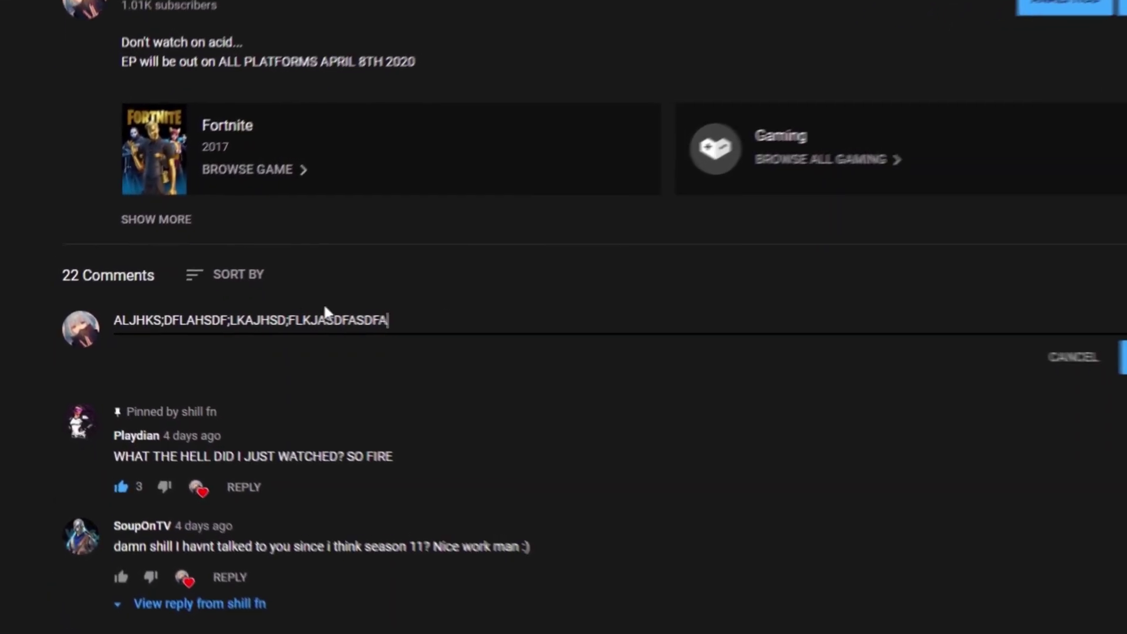
click(1049, 351)
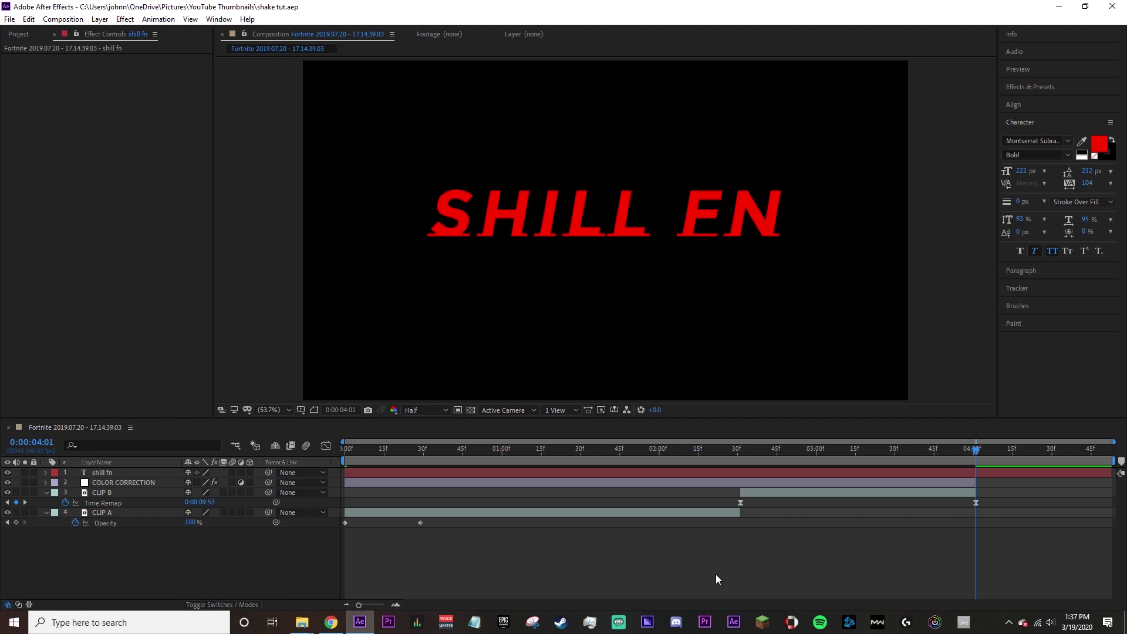
Delete the title text layer, then apply S_Shake via FX Console to CLIP A at its last frame.
click(770, 468)
key(Delete)
mouse_move(757, 461)
mouse_down()
mouse_move(683, 463)
mouse_move(759, 457)
mouse_up()
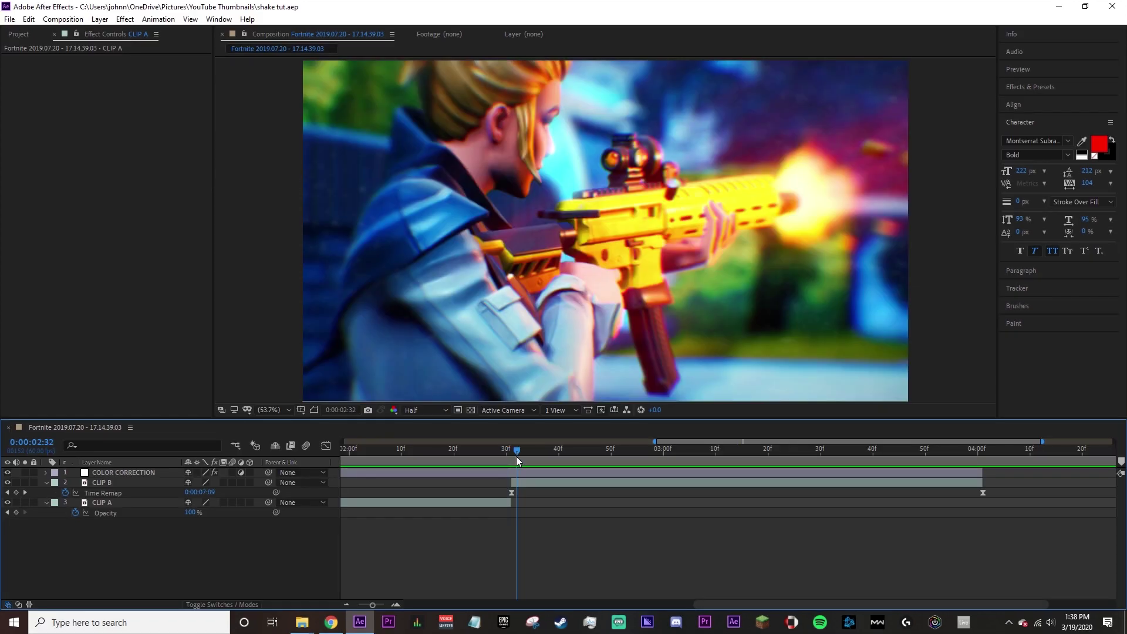
drag(515, 456, 508, 456)
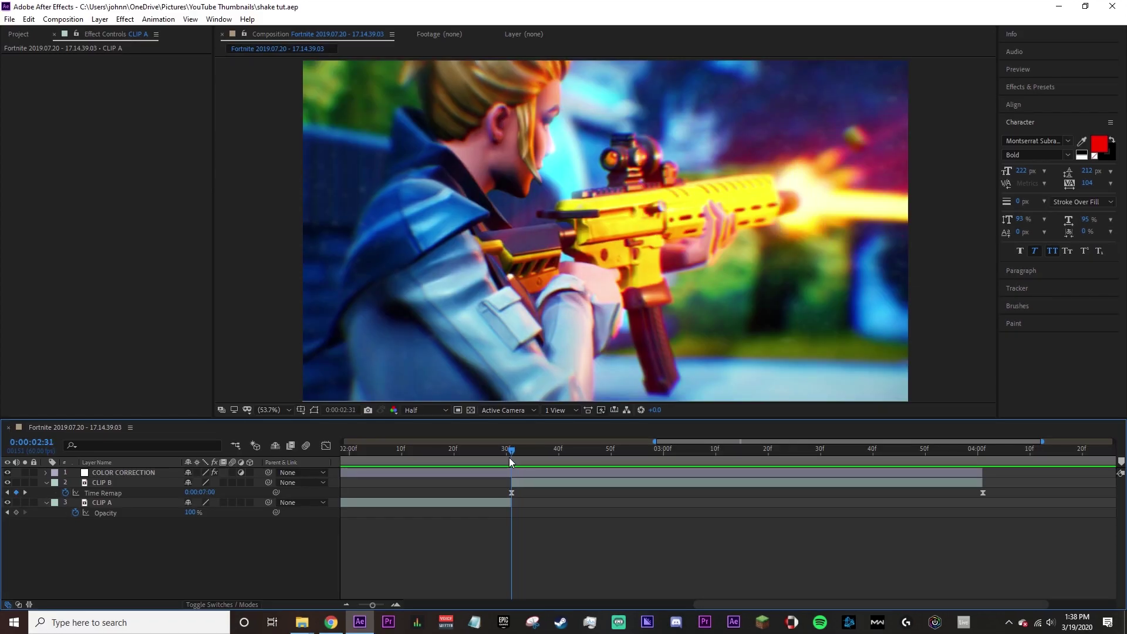
click(503, 504)
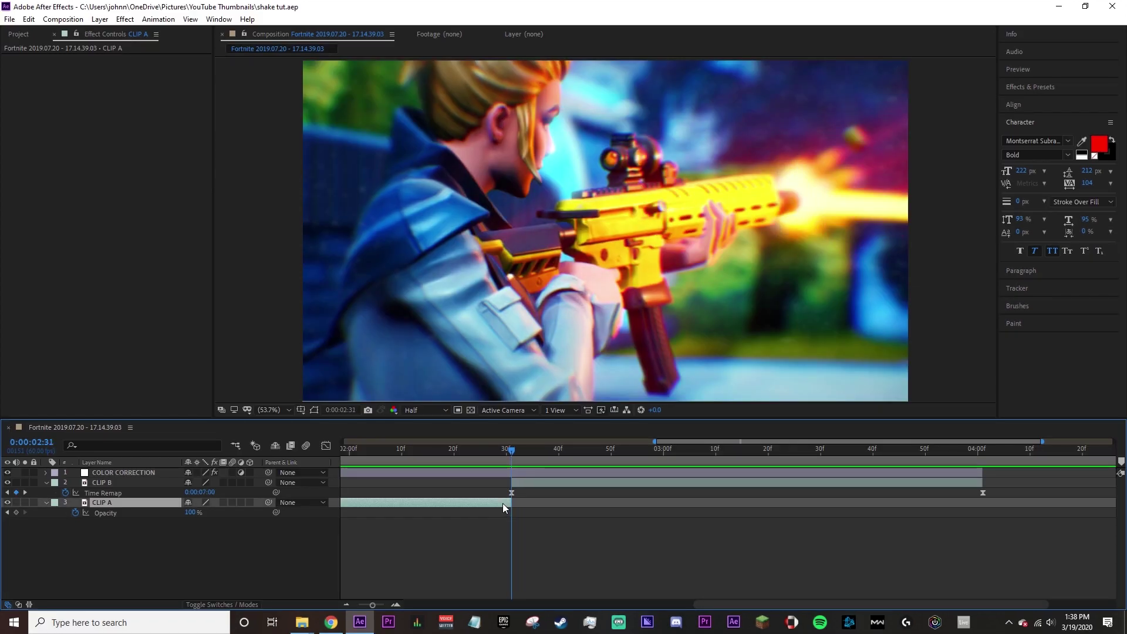
key(ctrl+space)
key(2)
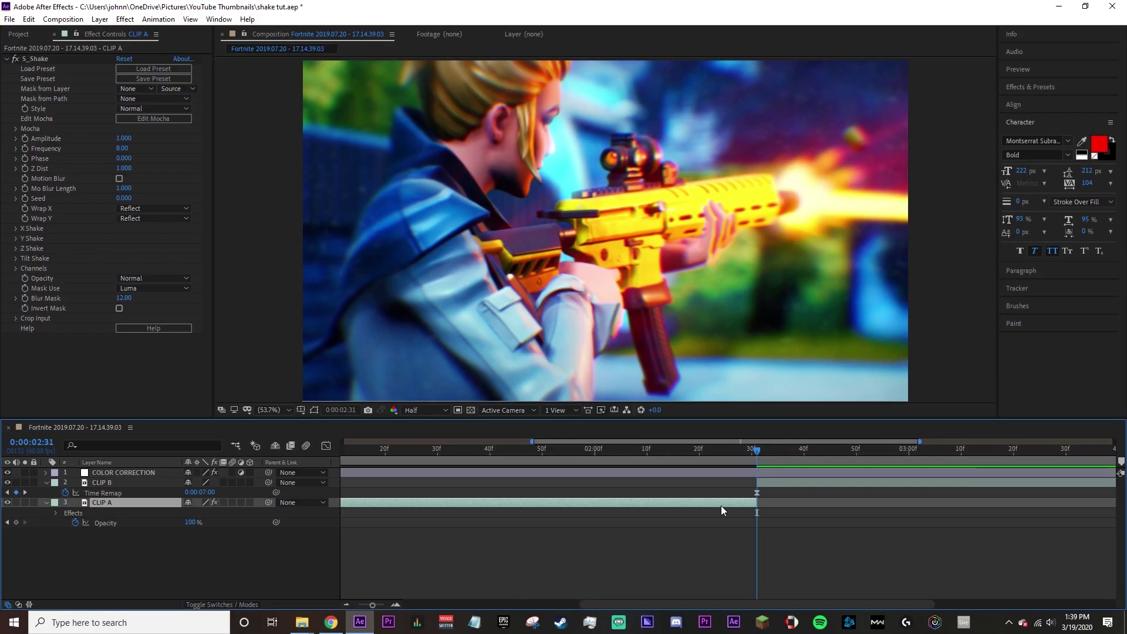
Give CLIP A's S_Shake Amplitude 8, Frequency 6 and Motion Blur on, and expand X Shake.
click(18, 144)
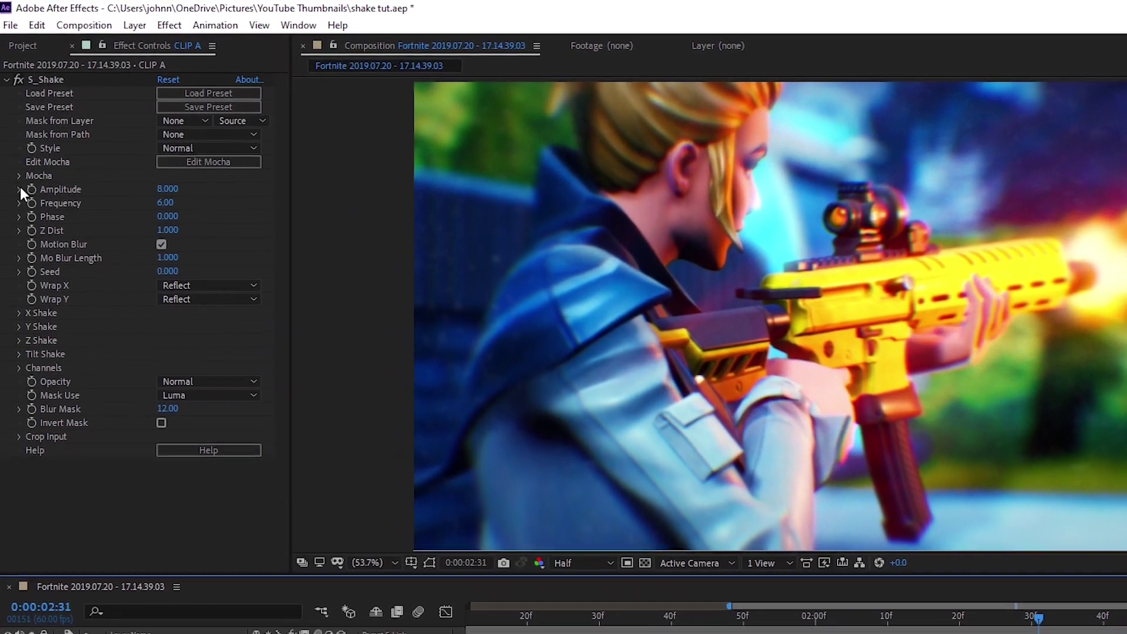
click(16, 138)
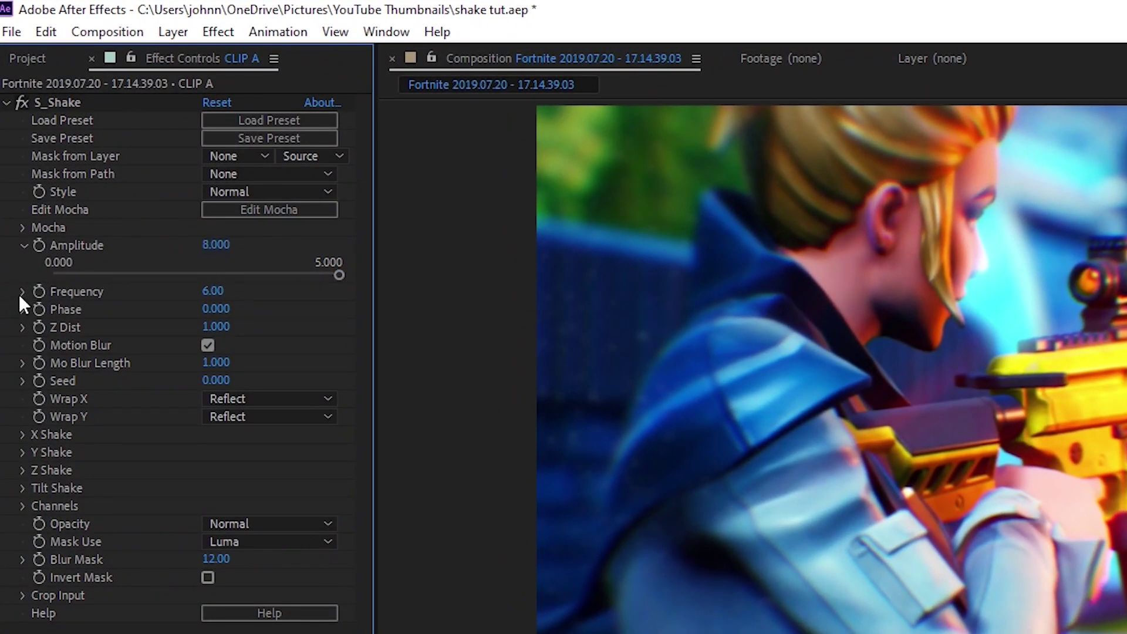
click(21, 271)
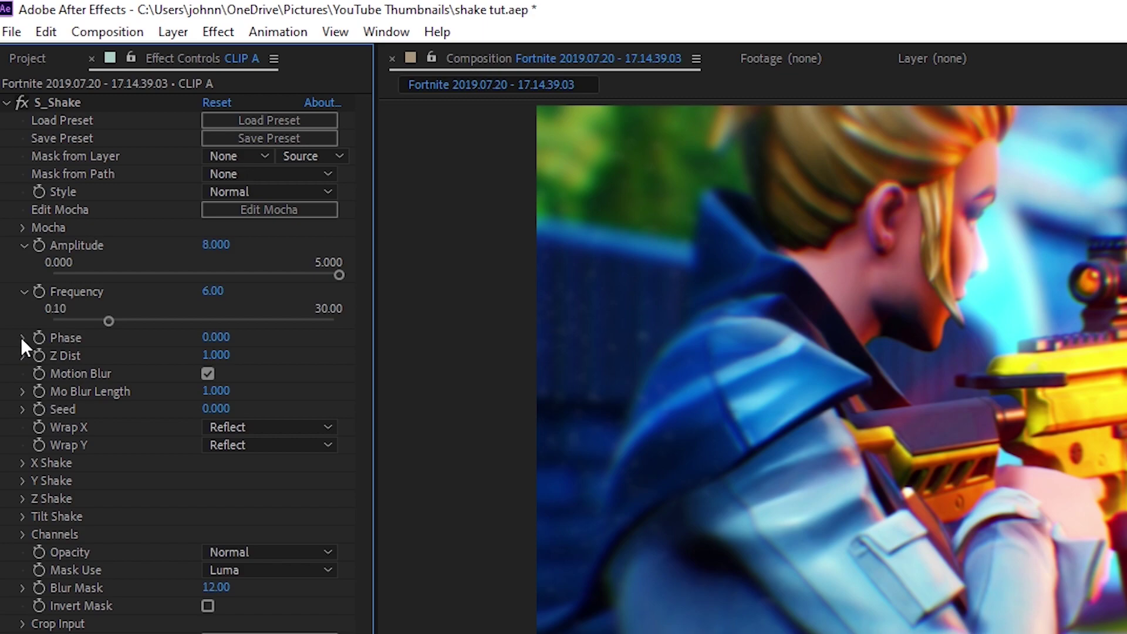
click(22, 462)
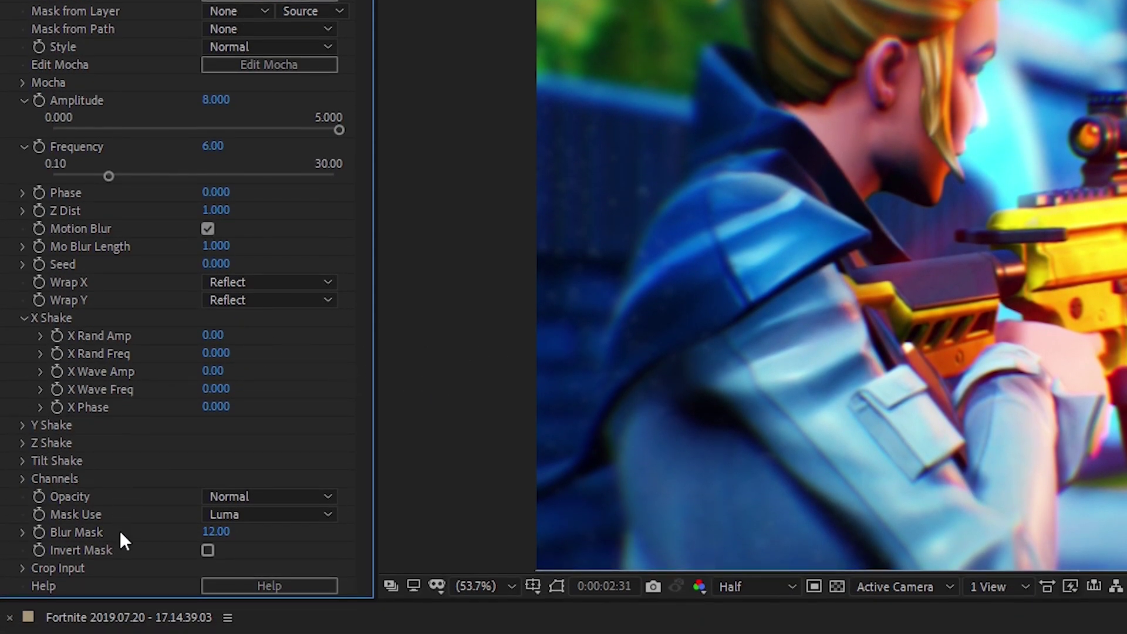
Expand Y Shake, leaving Y Rand Amp at 42.00, and expand Z Shake.
click(23, 425)
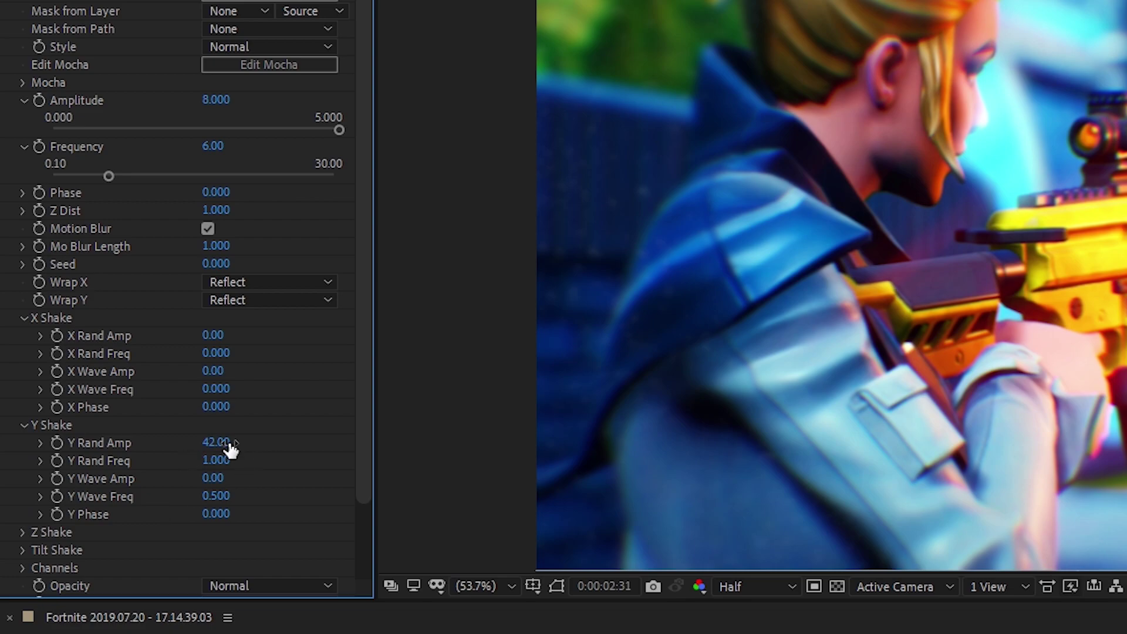
click(214, 445)
key(Return)
scroll(120, 487, down, 2)
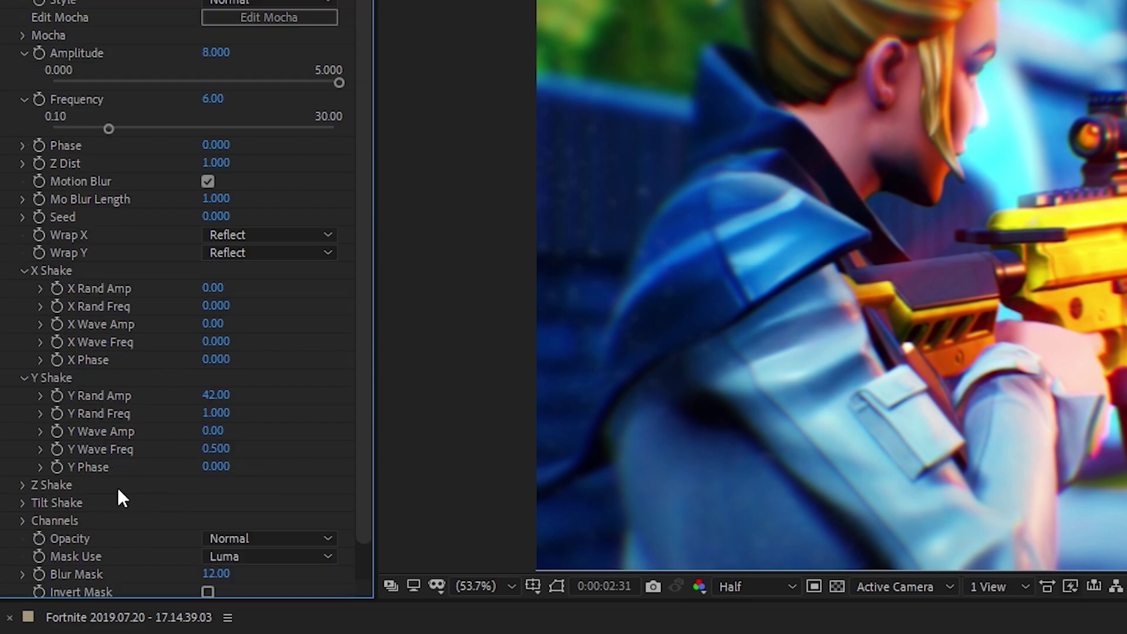
click(18, 483)
scroll(56, 475, down, 5)
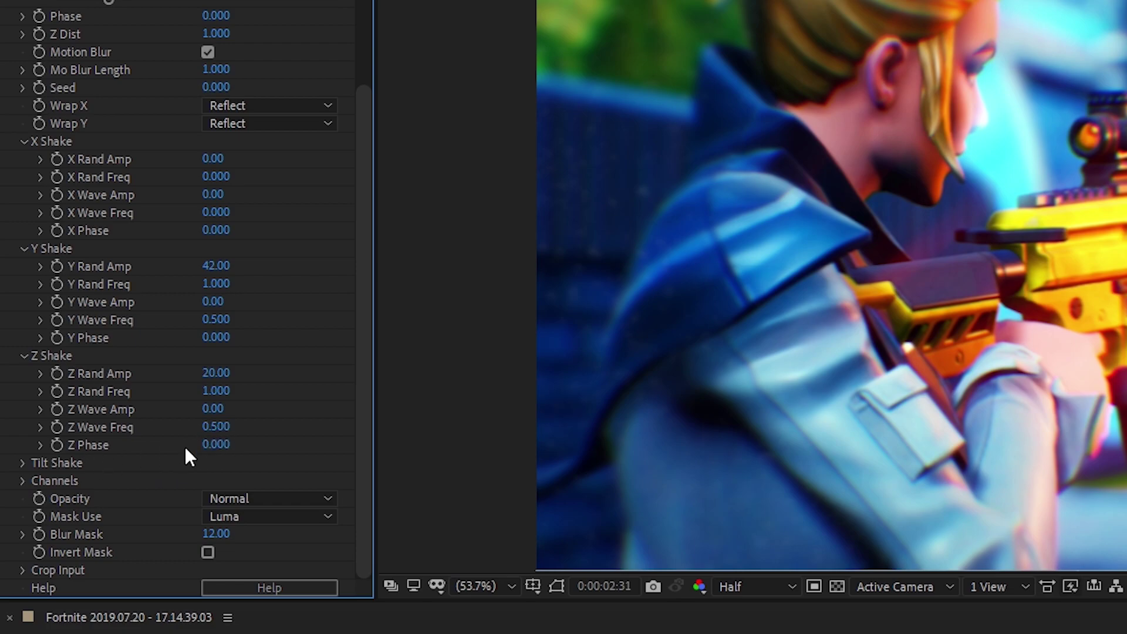
Expand the Tilt Shake, Channels and Crop Input groups, then scroll back to the top.
click(23, 463)
scroll(185, 464, down, 3)
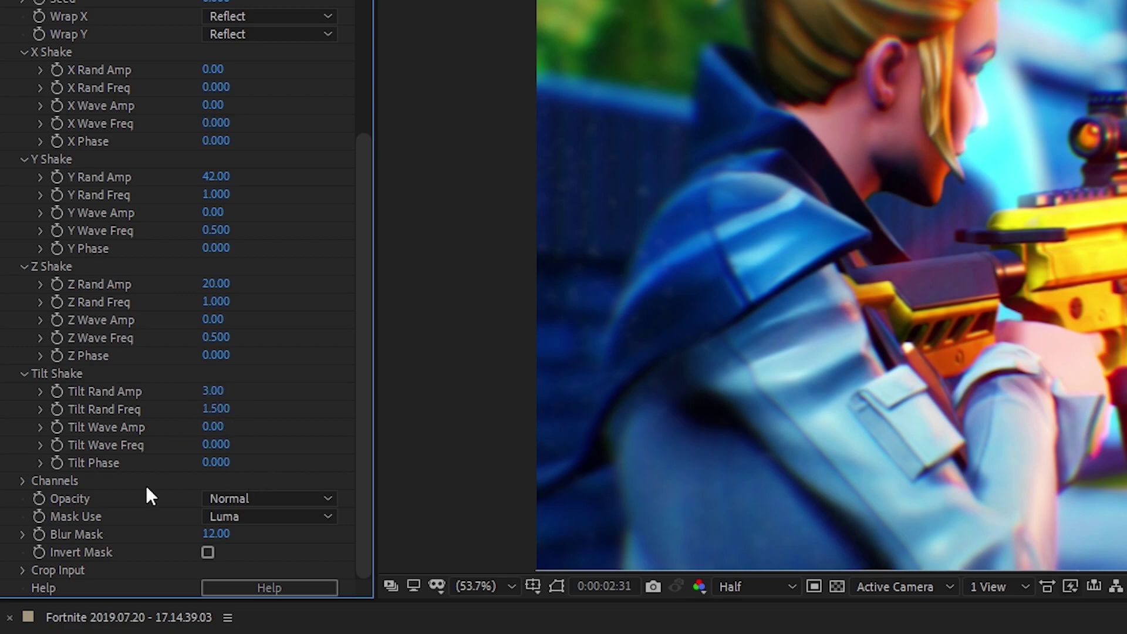
click(22, 480)
scroll(18, 479, down, 5)
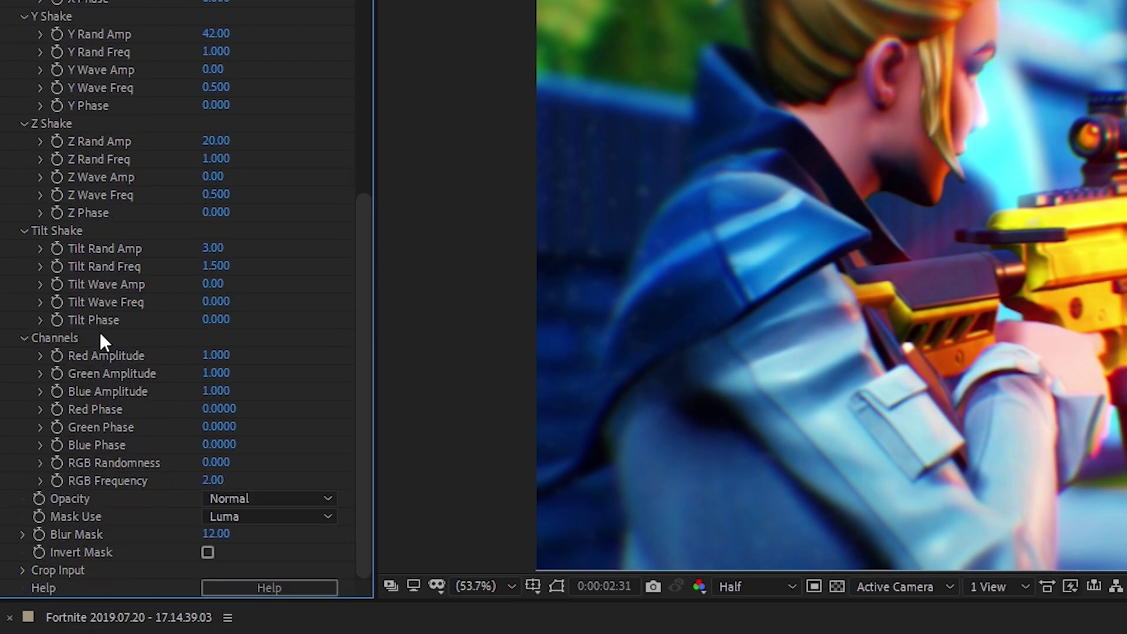
scroll(68, 247, up, 3)
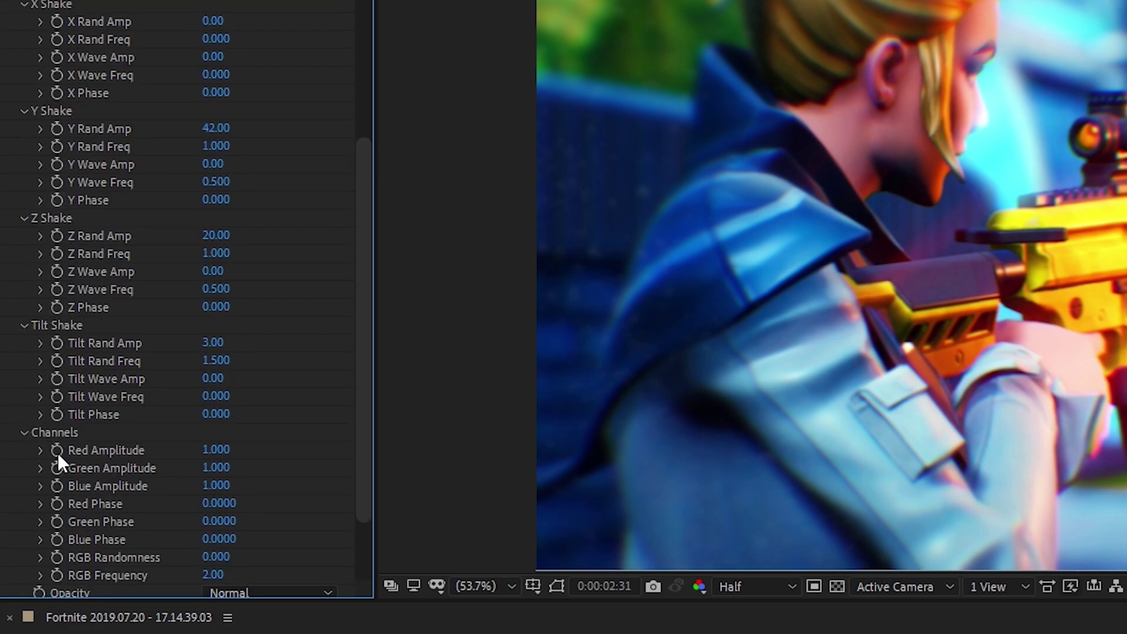
scroll(26, 479, down, 4)
click(24, 569)
scroll(117, 519, down, 2)
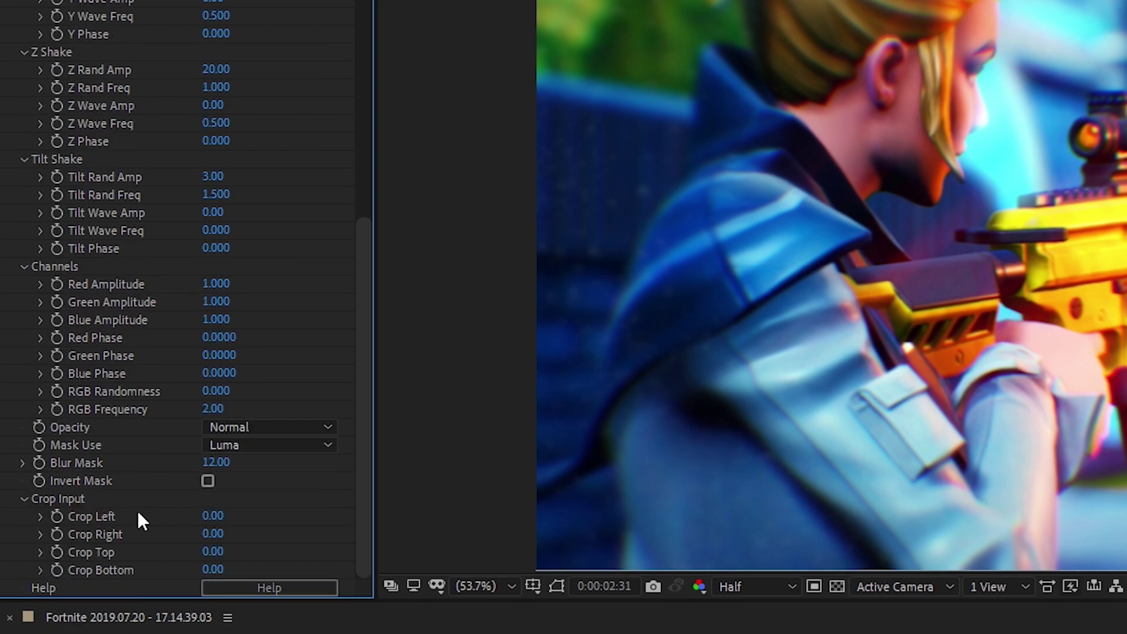
scroll(138, 515, up, 15)
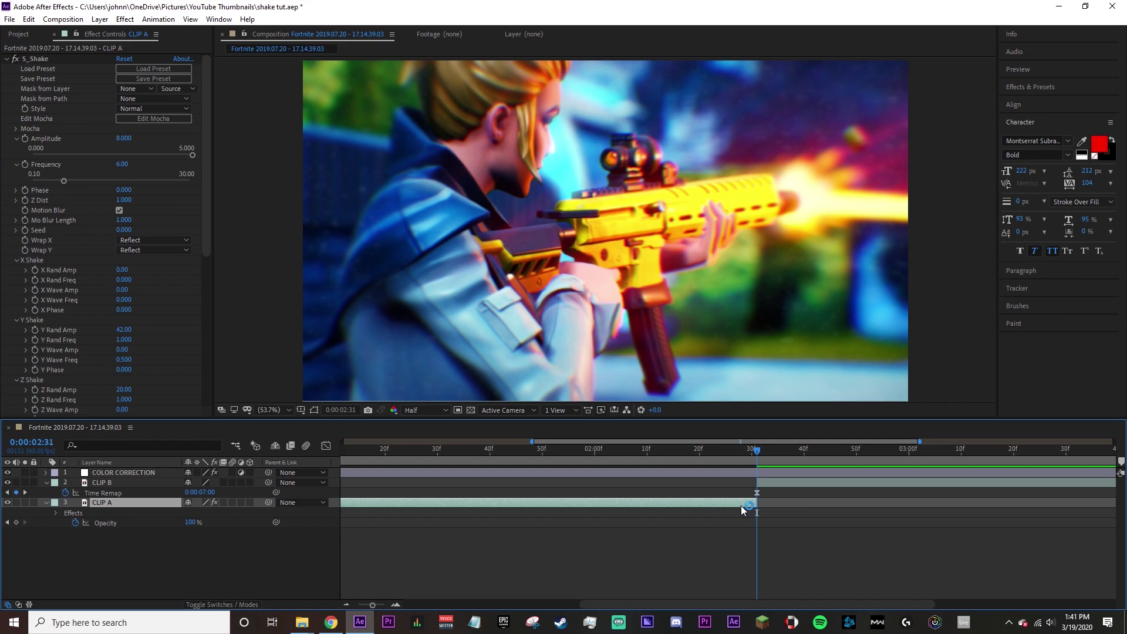
Keyframe CLIP A's Amplitude at its end and set it to 0 a few frames earlier, at 0:00:02:23.
click(157, 503)
click(25, 138)
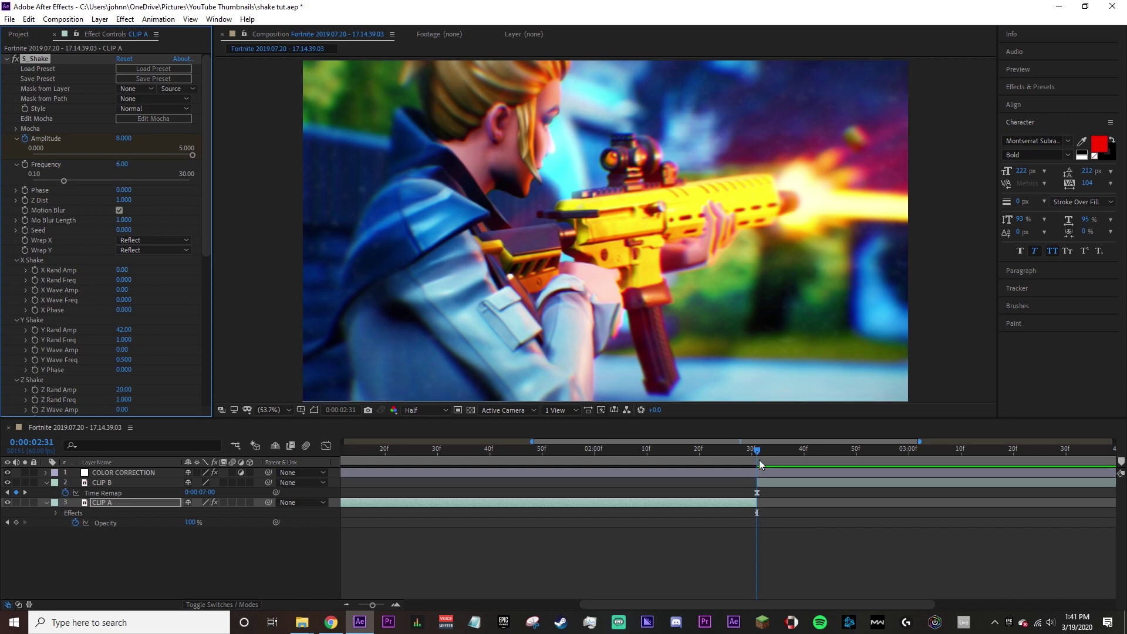
drag(757, 455, 713, 457)
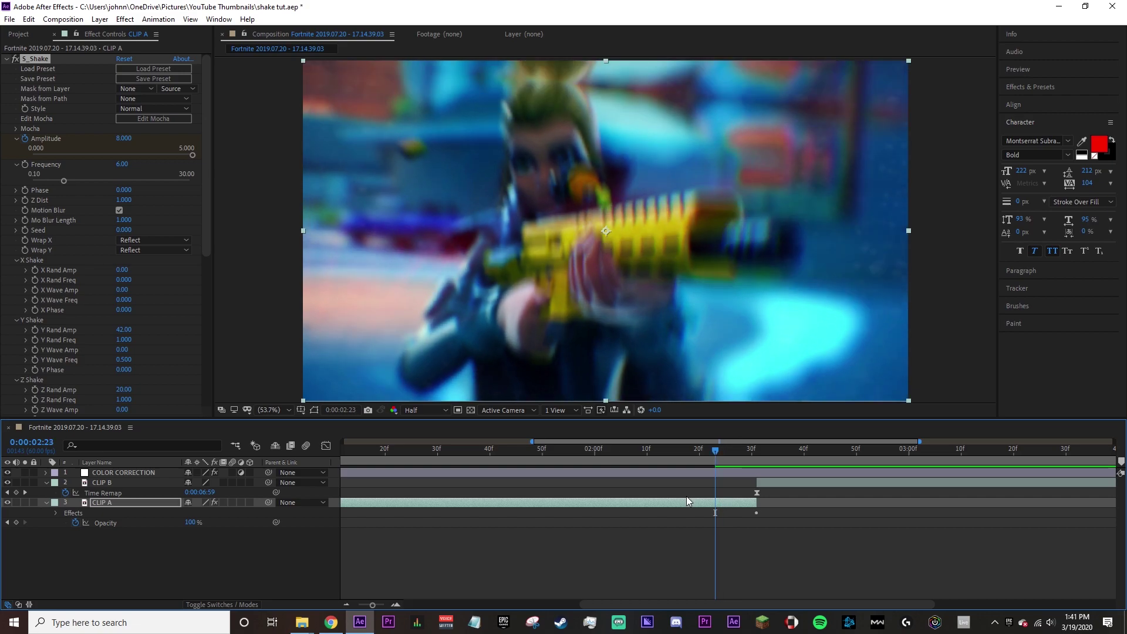
click(123, 139)
text(0)
key(Return)
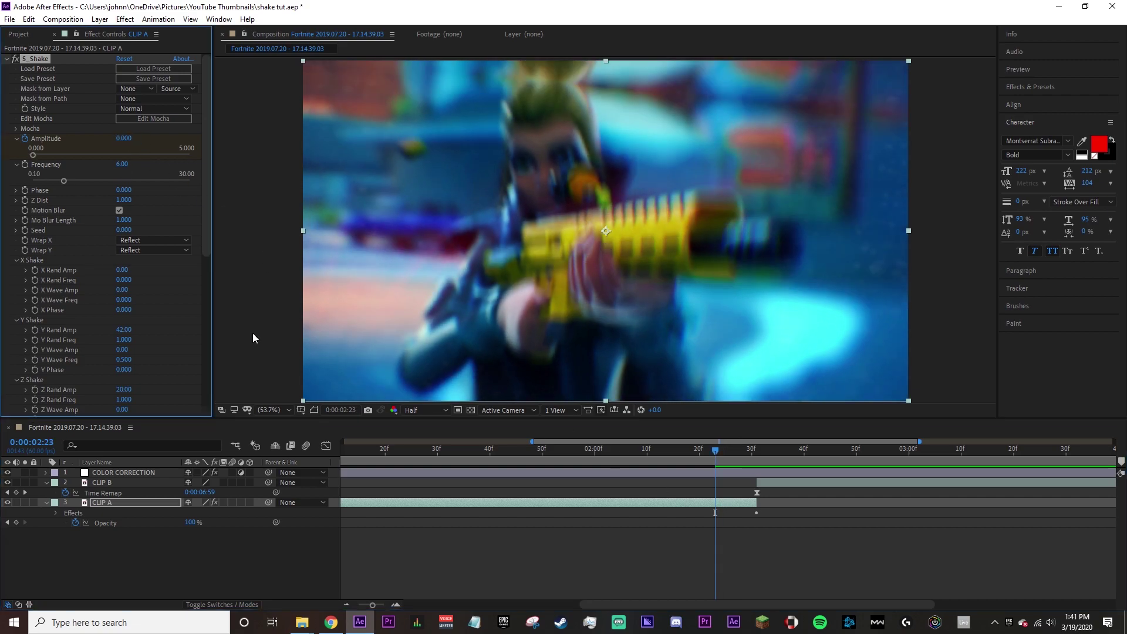
Save the project and move the current time back to 0:00:01:04.
key(ctrl+s)
scroll(716, 466, down, 2)
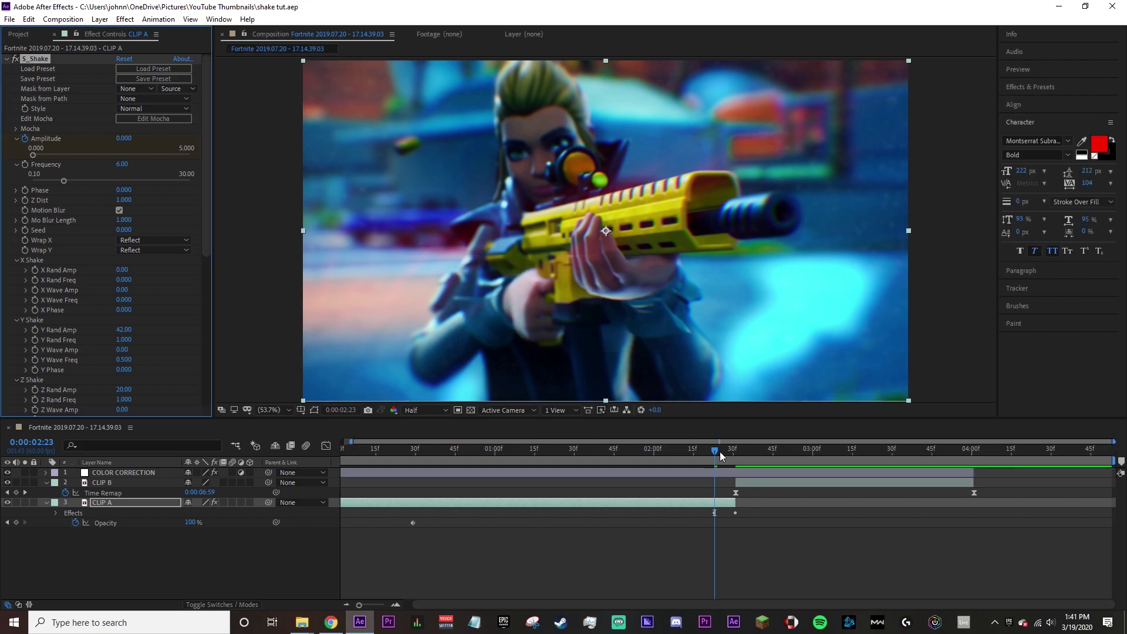
drag(519, 459, 713, 459)
Save CLIP A's shake settings as preset 'Anime Beginning' and easy-ease both Amplitude keyframes.
click(722, 502)
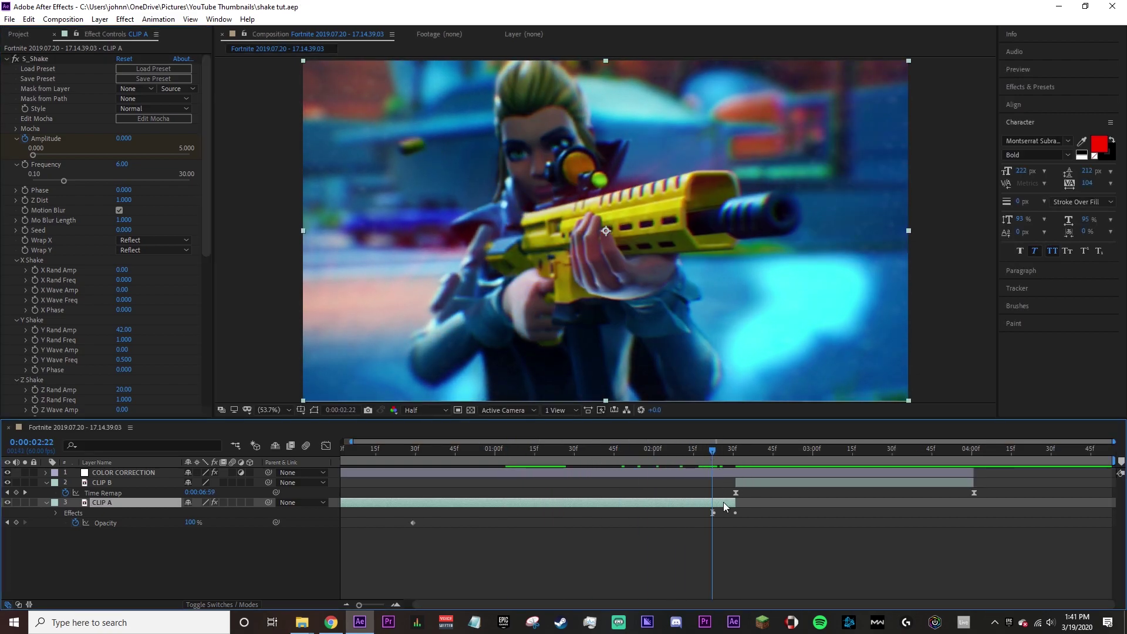
key(u)
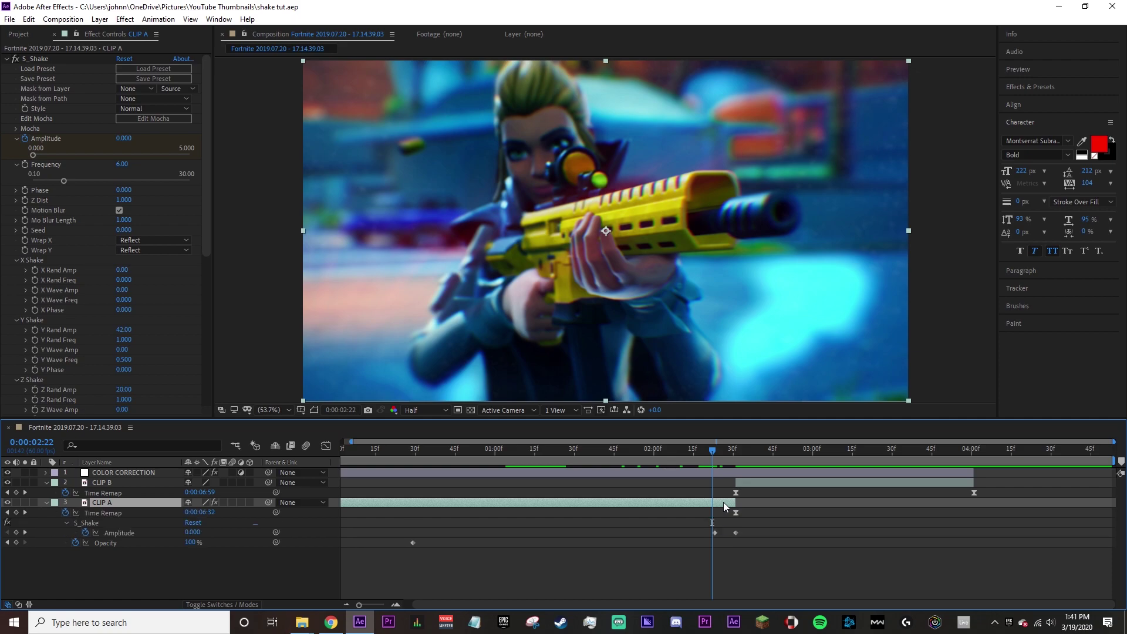
click(128, 78)
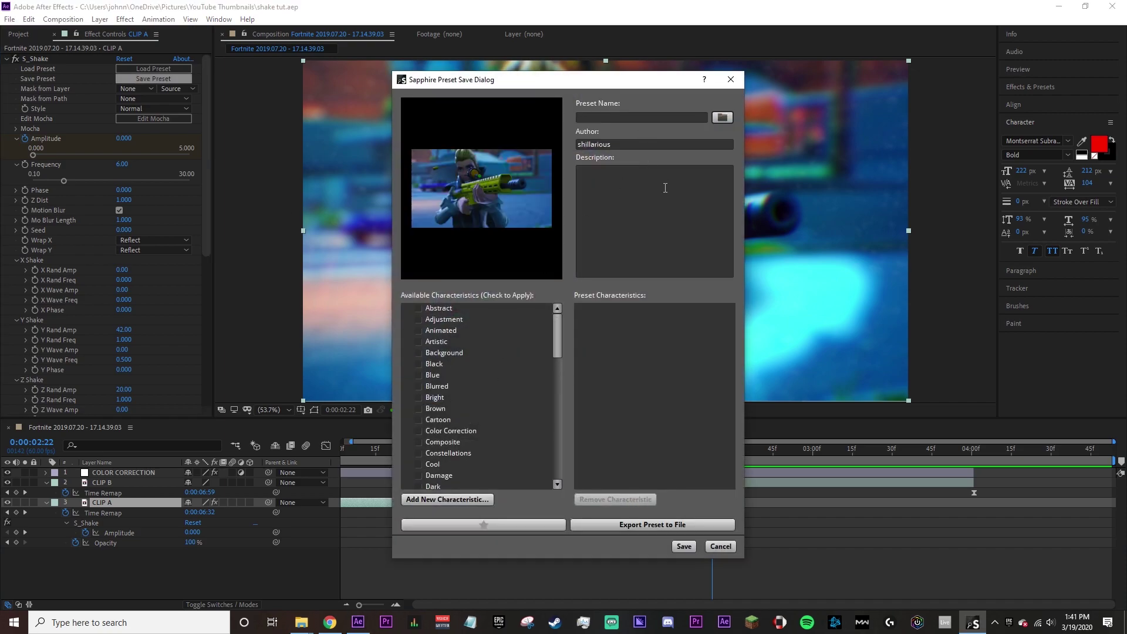
text(Anime Beginning)
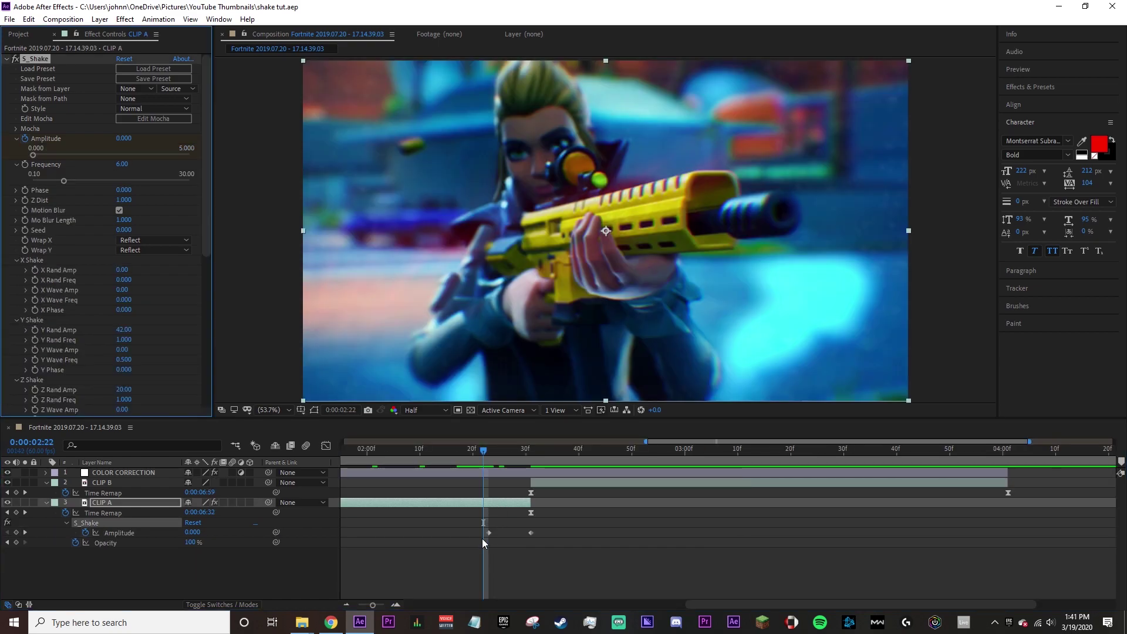
drag(466, 532, 550, 544)
key(F9)
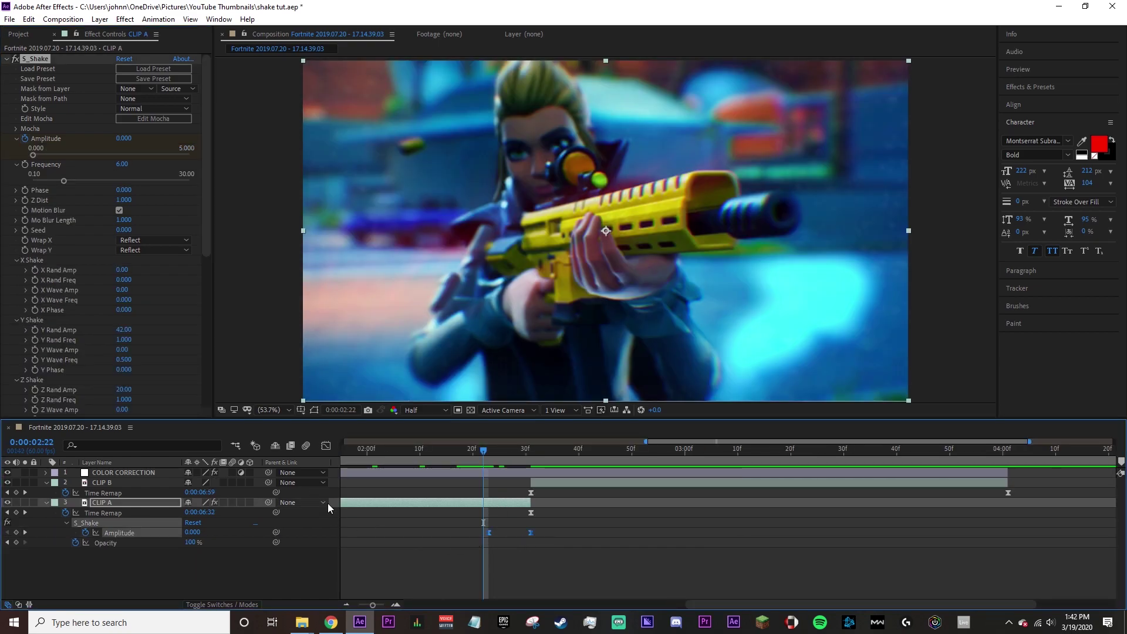
Show CLIP A's Amplitude speed graph in the Graph Editor with the right keyframe selected.
click(541, 558)
click(531, 532)
click(326, 446)
right_click(503, 501)
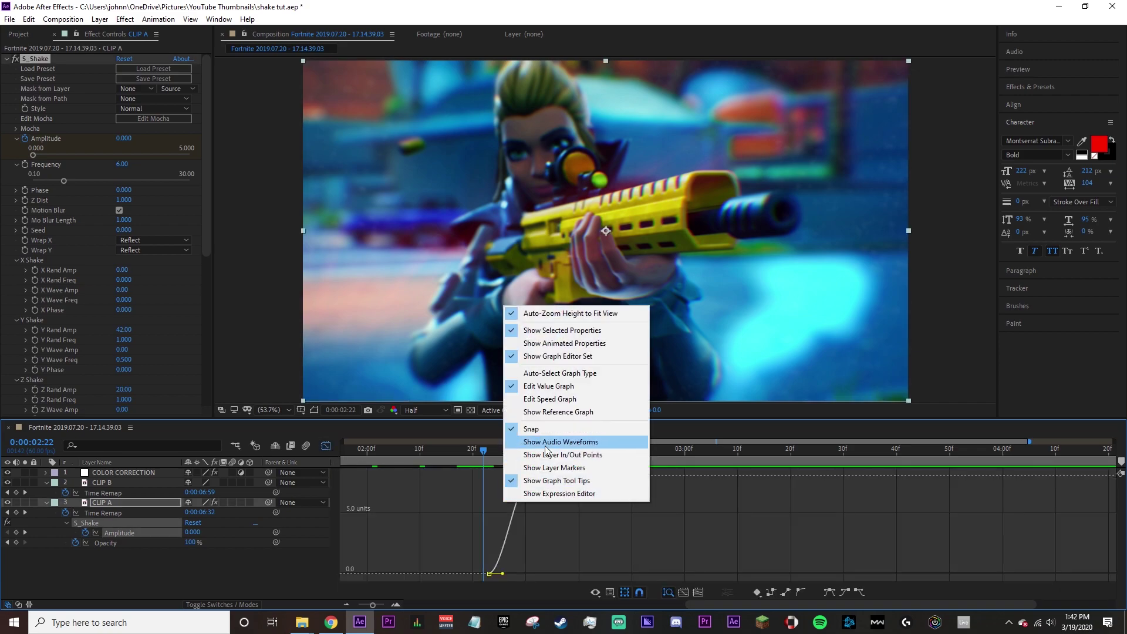
click(558, 399)
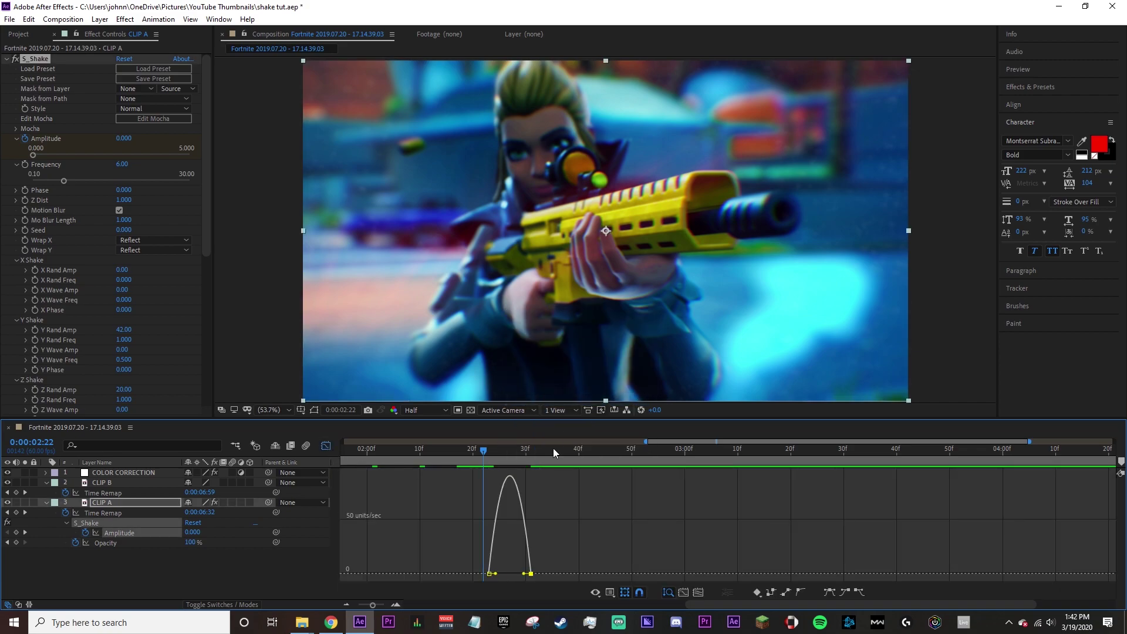
scroll(553, 448, up, 2)
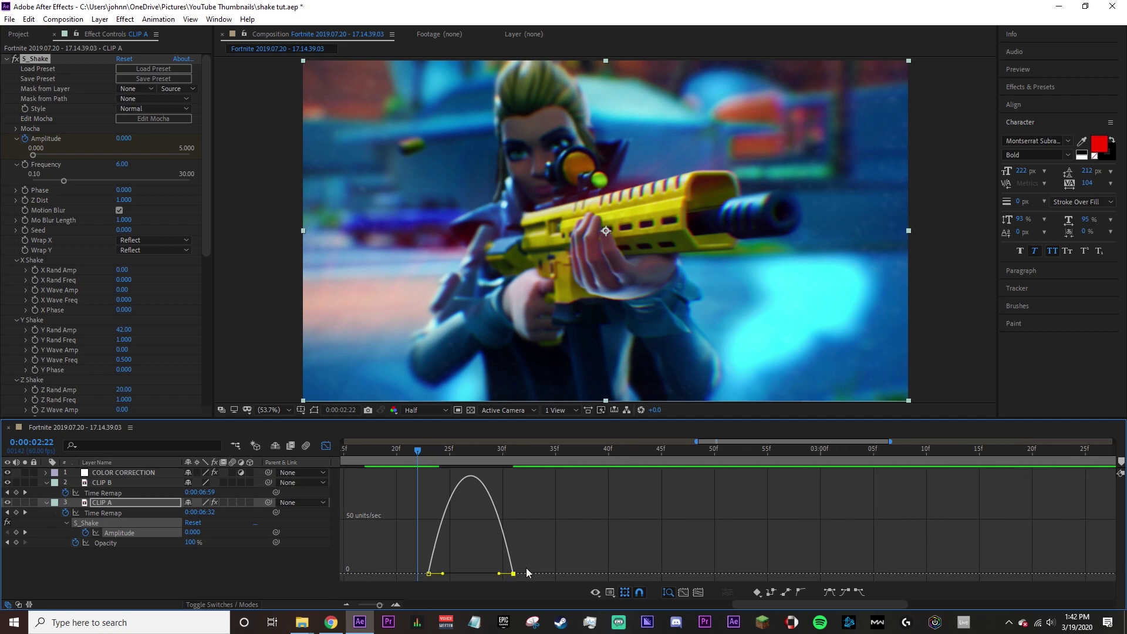
Drag both keyframes' ease influence handles, the left to about 59%, and return to the layer view.
drag(499, 574, 508, 574)
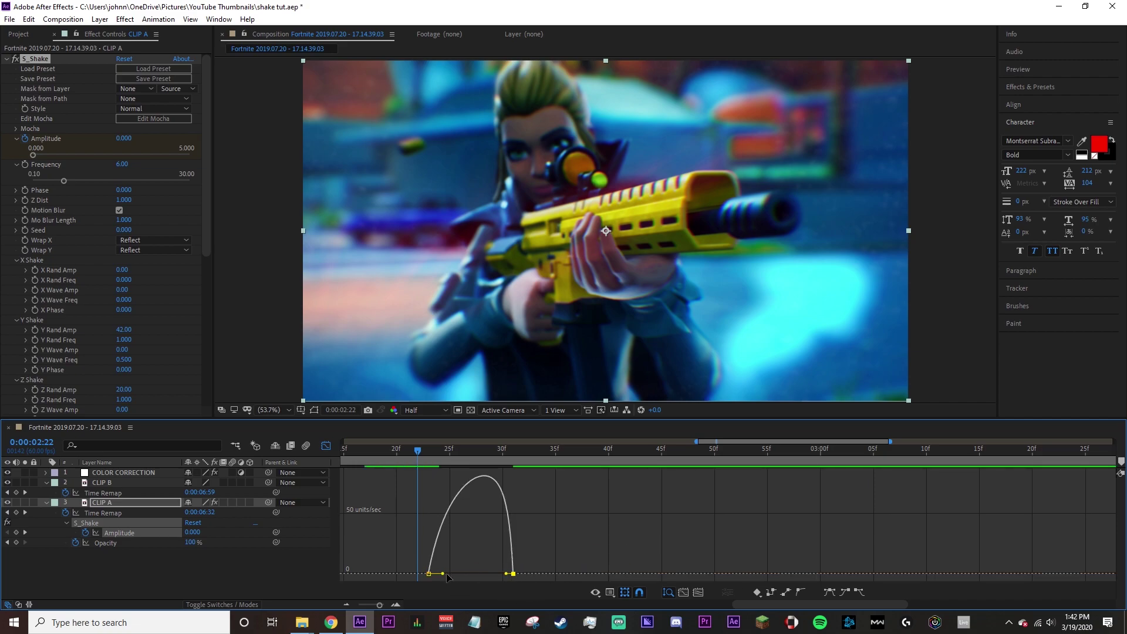
drag(446, 574, 457, 574)
drag(457, 572, 456, 572)
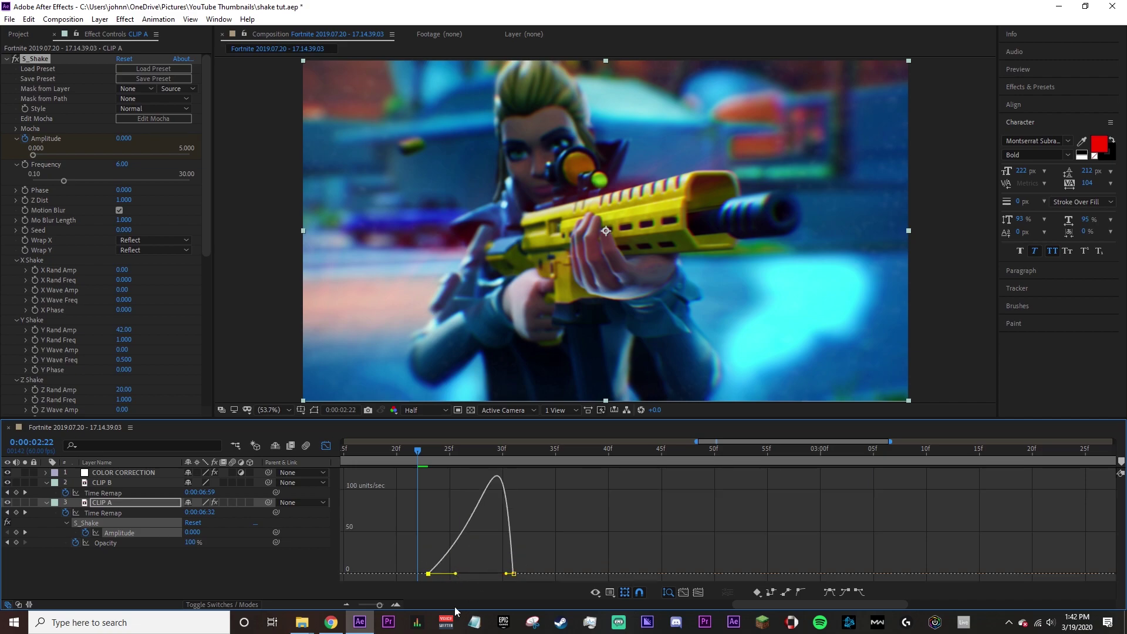
click(327, 447)
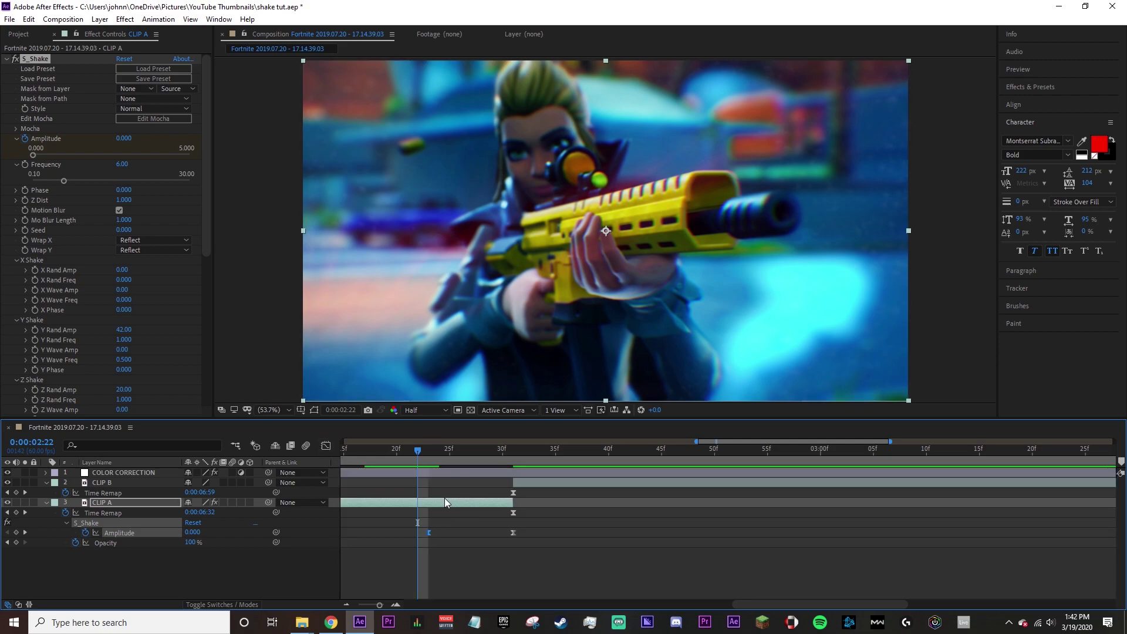
Apply S_Shake to CLIP B at its first frame.
drag(472, 462, 514, 467)
click(527, 484)
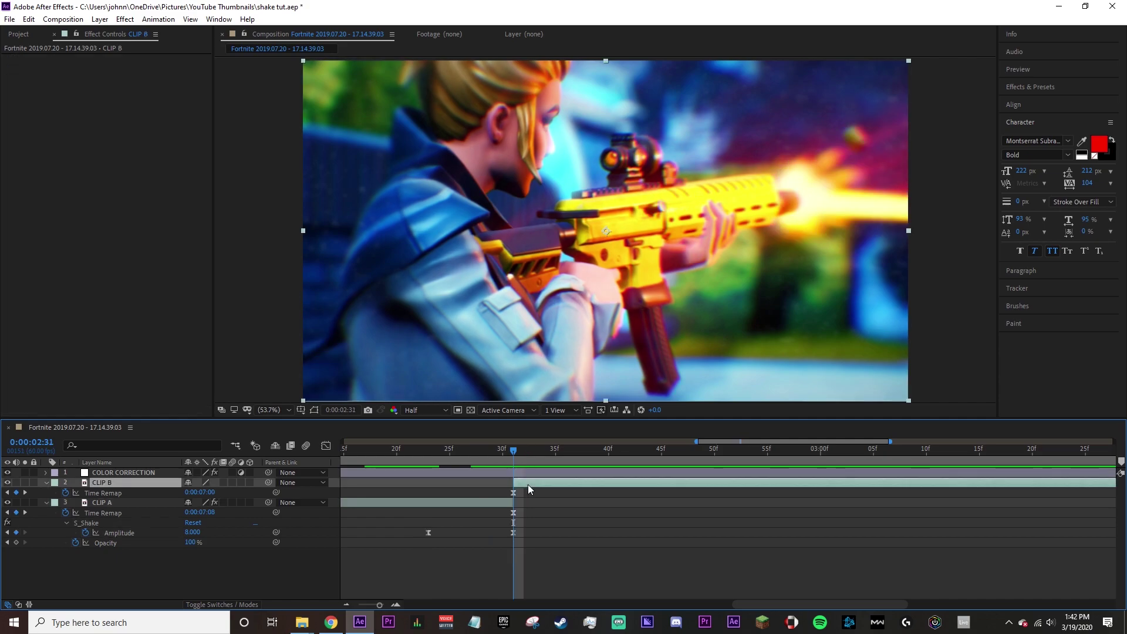
key(ctrl+space)
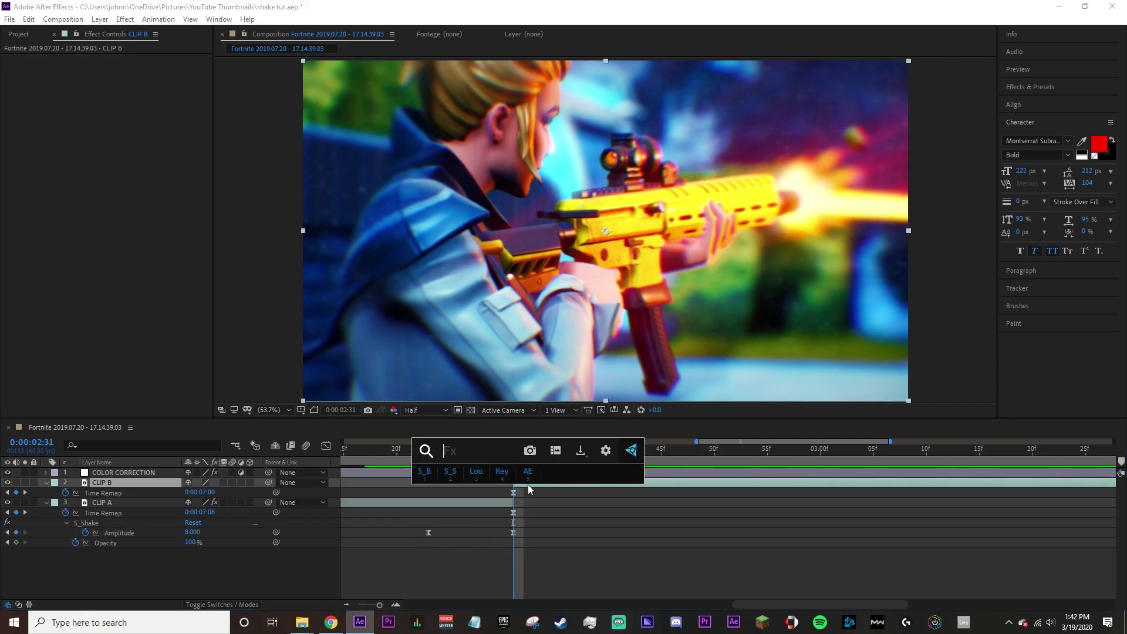
key(2)
Load the saved 'Anime Beginning' preset into CLIP B's S_Shake.
click(154, 68)
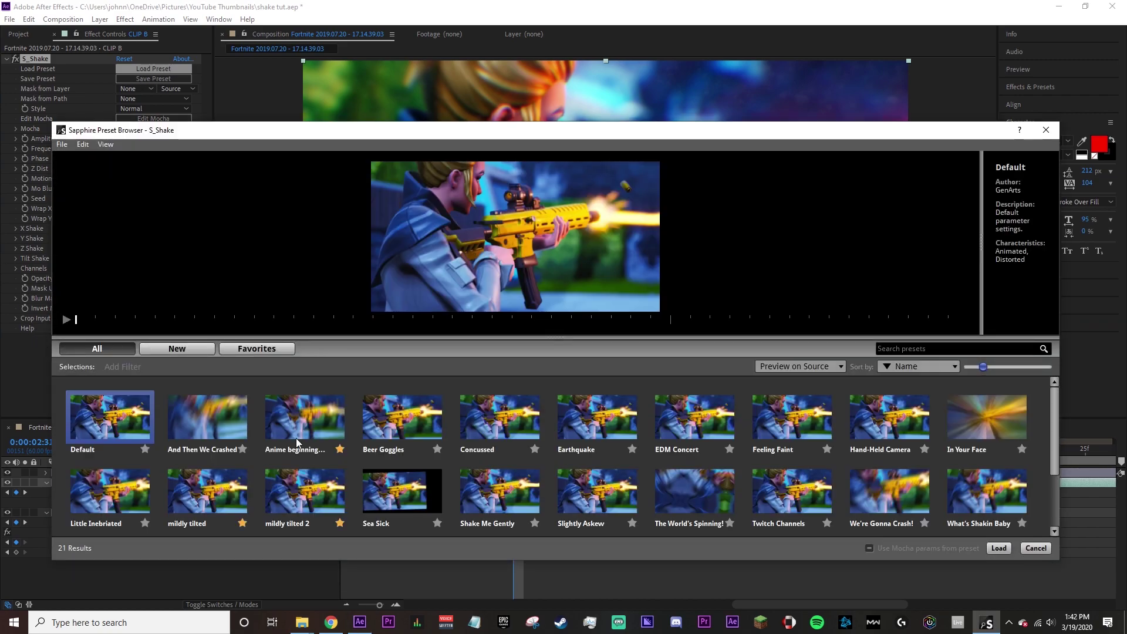
click(296, 436)
click(1006, 549)
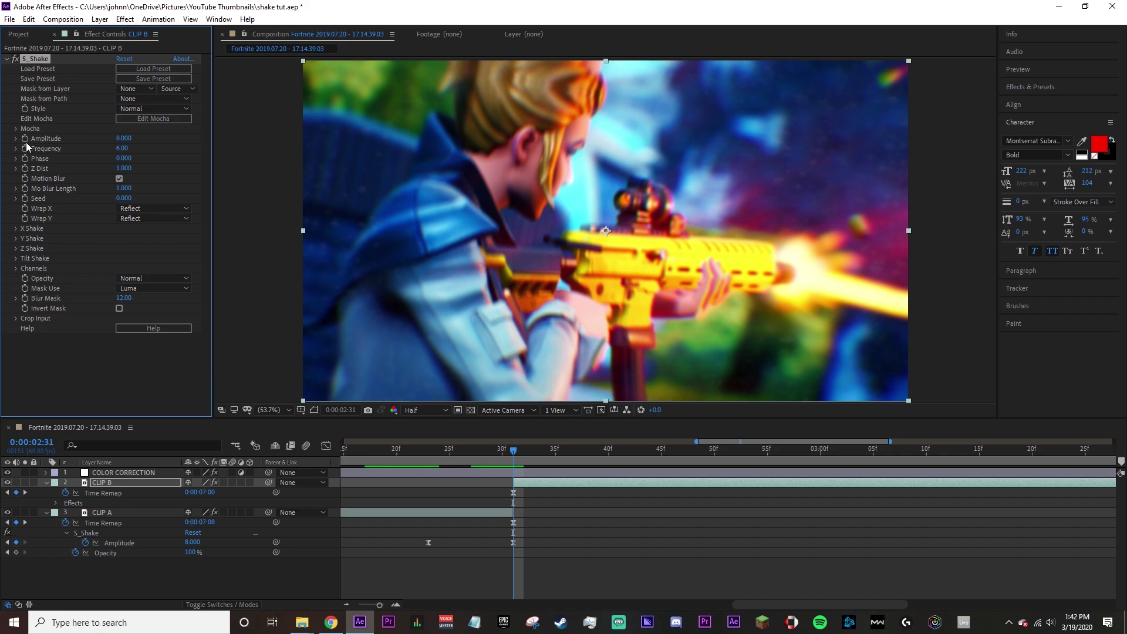
Set CLIP B's Amplitude to 0 at 0:00:02:39, eight frames into the clip.
click(515, 459)
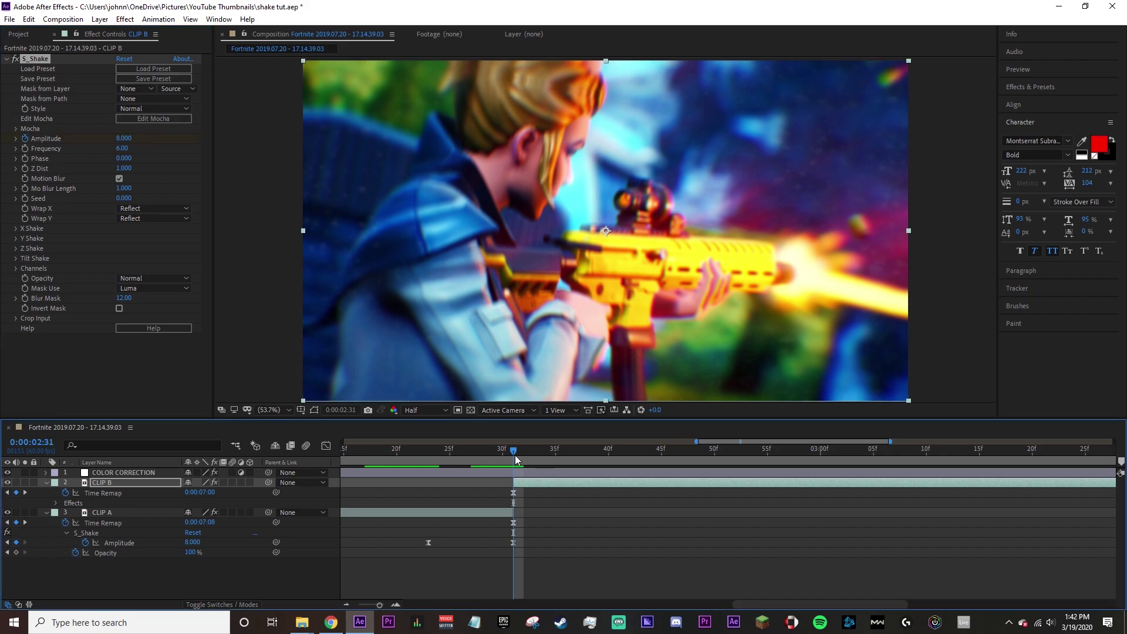
drag(515, 459, 597, 458)
click(120, 139)
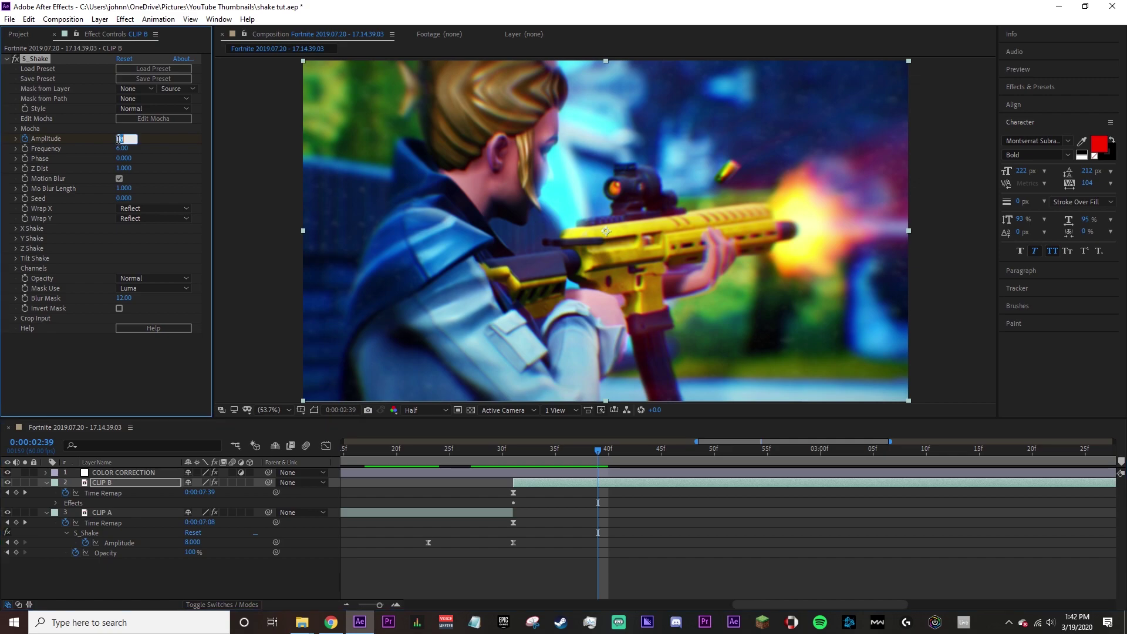
text(0)
key(Return)
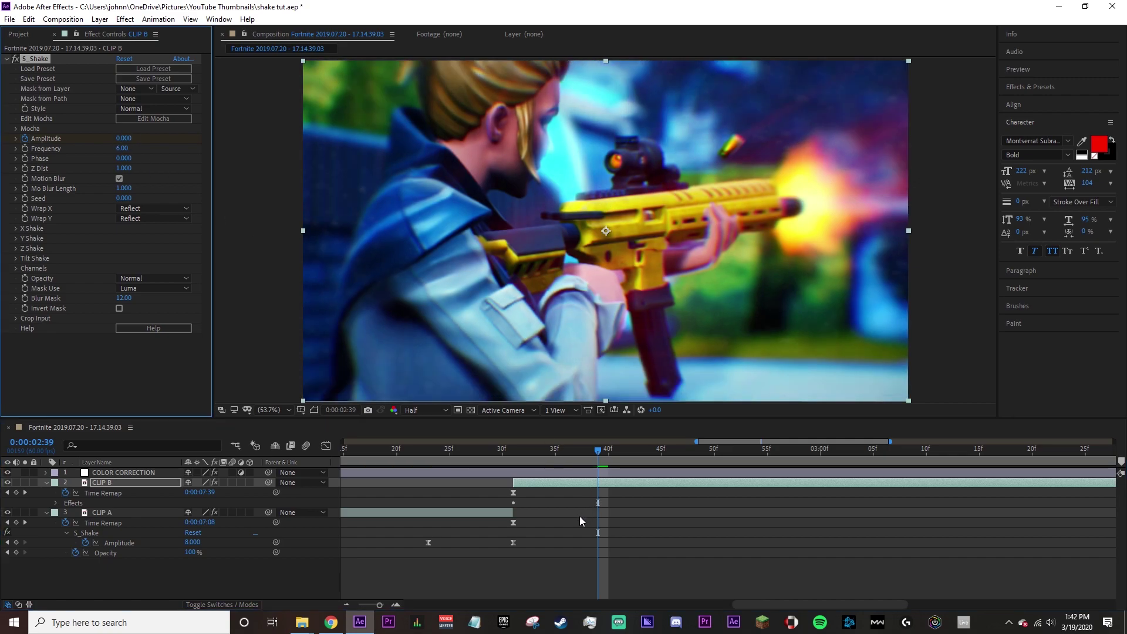
Lengthen the ease influence of both CLIP B Amplitude keyframes in the graph, the right to about 63%.
click(607, 483)
key(u)
drag(619, 511, 434, 518)
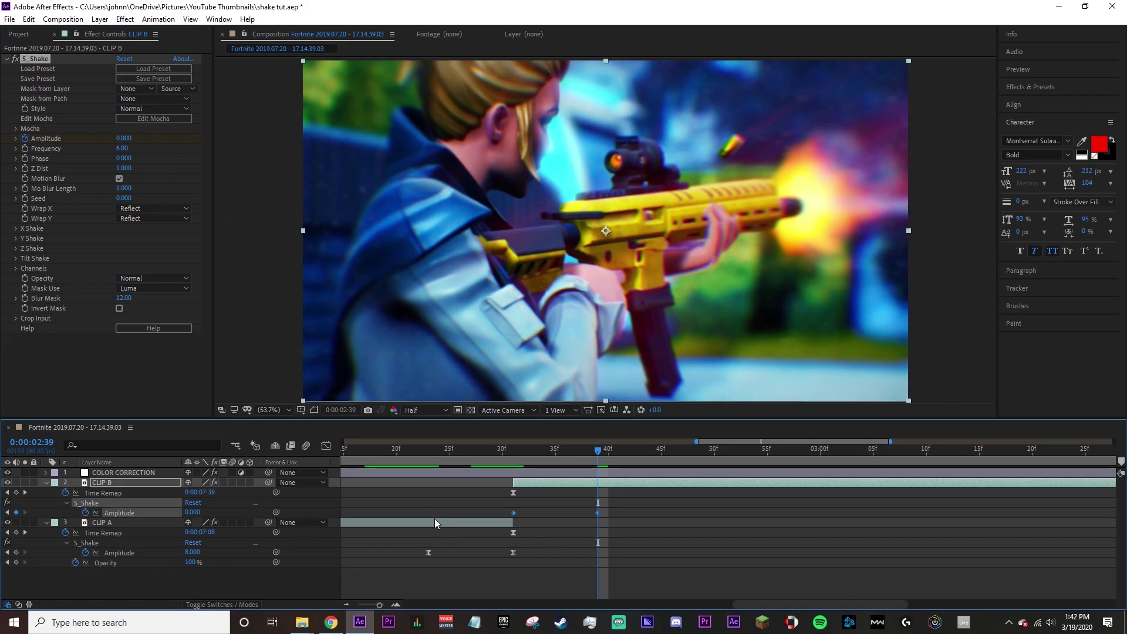
click(326, 446)
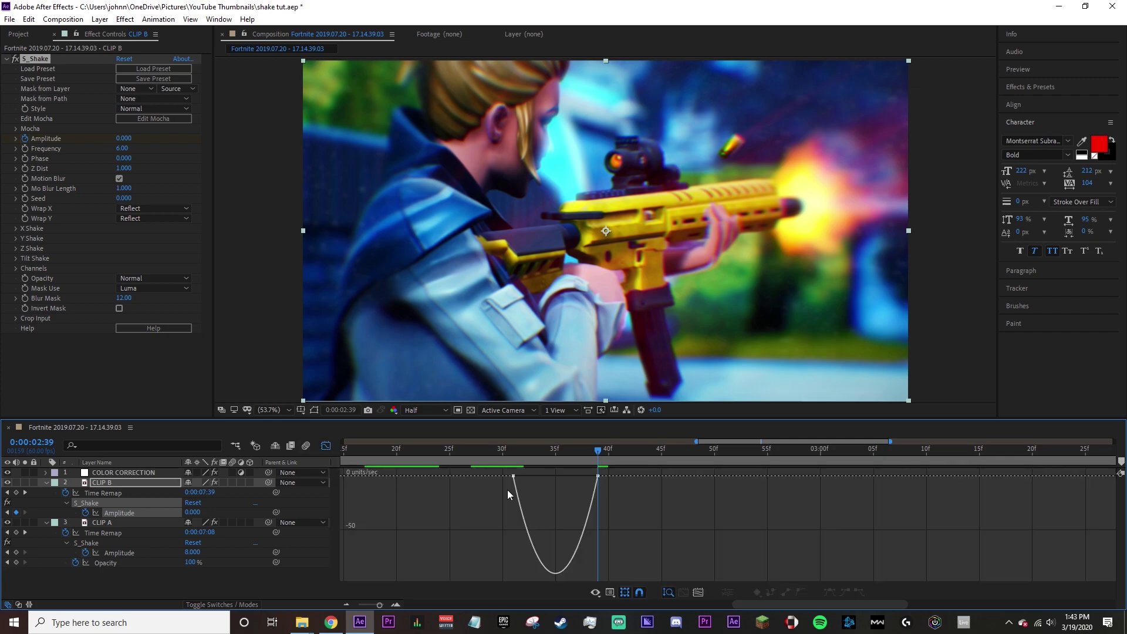
drag(513, 475, 522, 478)
key(equal)
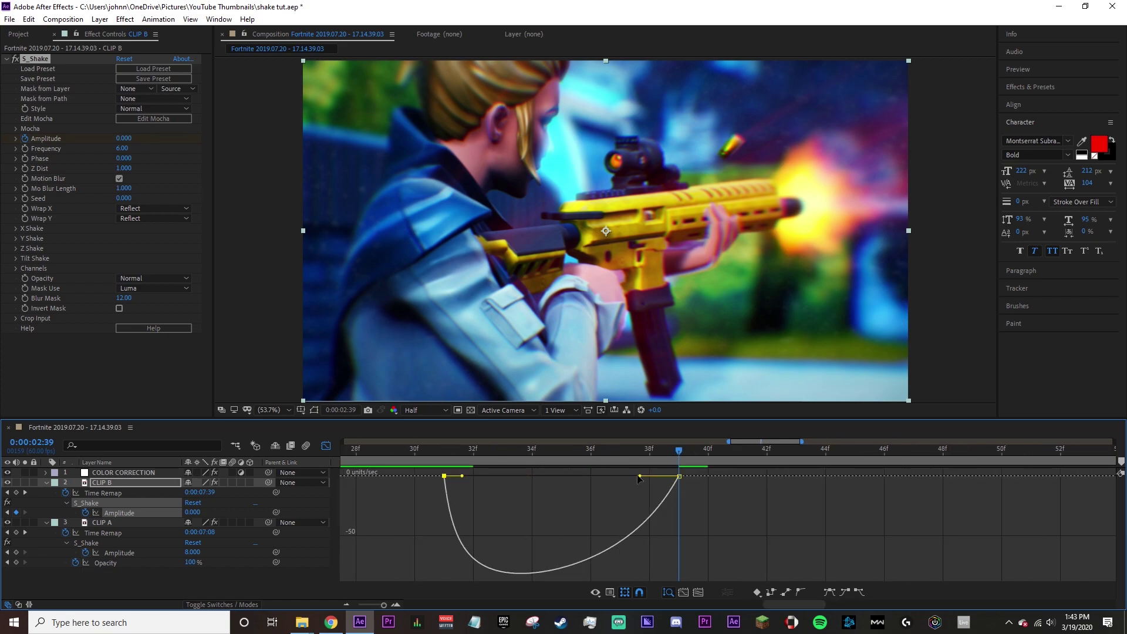
drag(639, 475, 601, 476)
key(shift+F3)
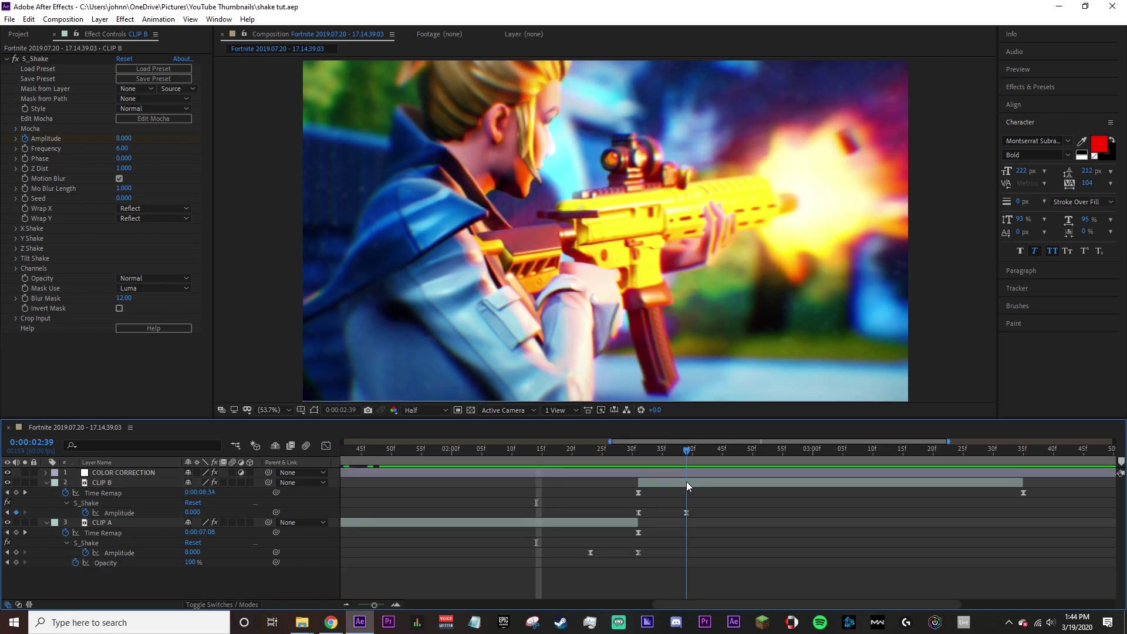
key(space)
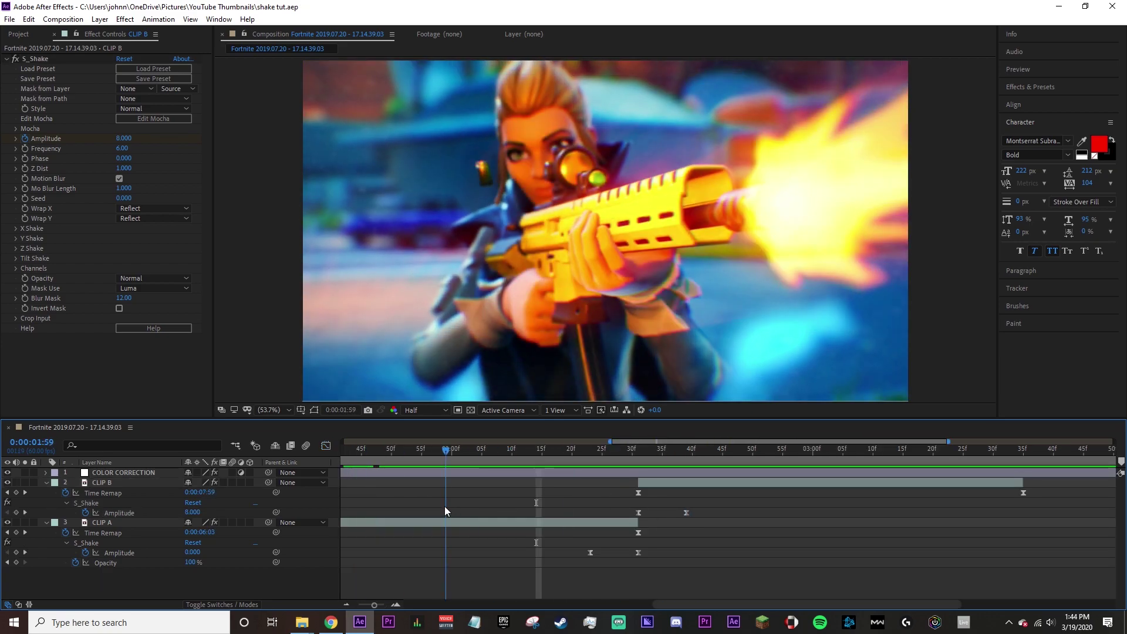
key(Page_Up)
key(Page_Up)
key(Page_Up)
key(Page_Up)
key(Page_Up)
key(Page_Up)
key(Page_Up)
key(minus)
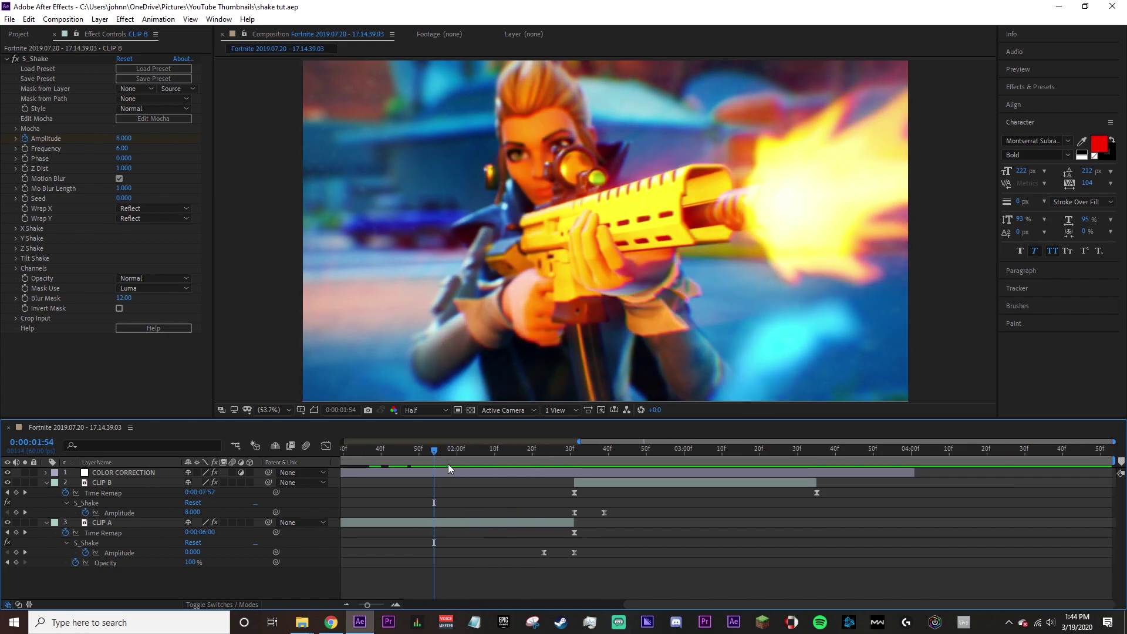
key(Home)
key(minus)
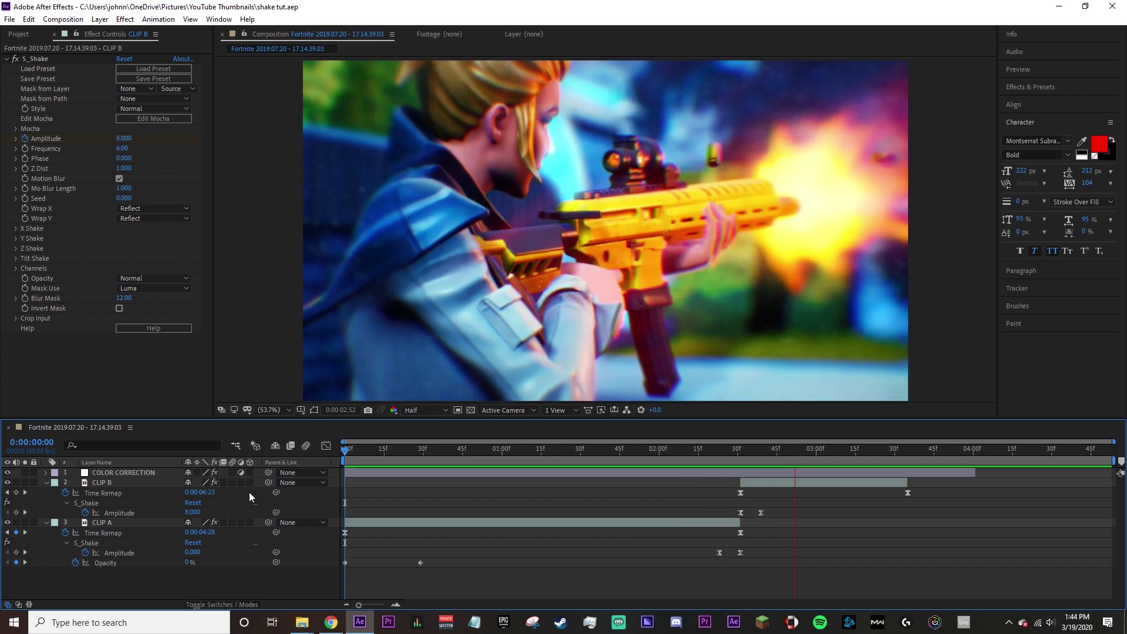
drag(743, 456, 741, 460)
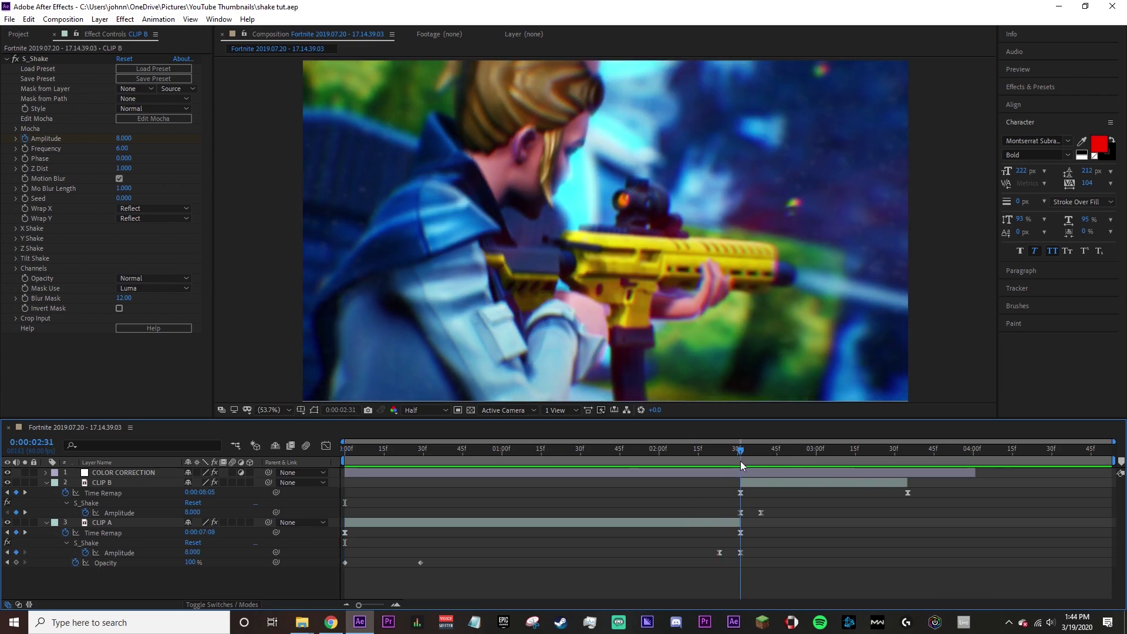